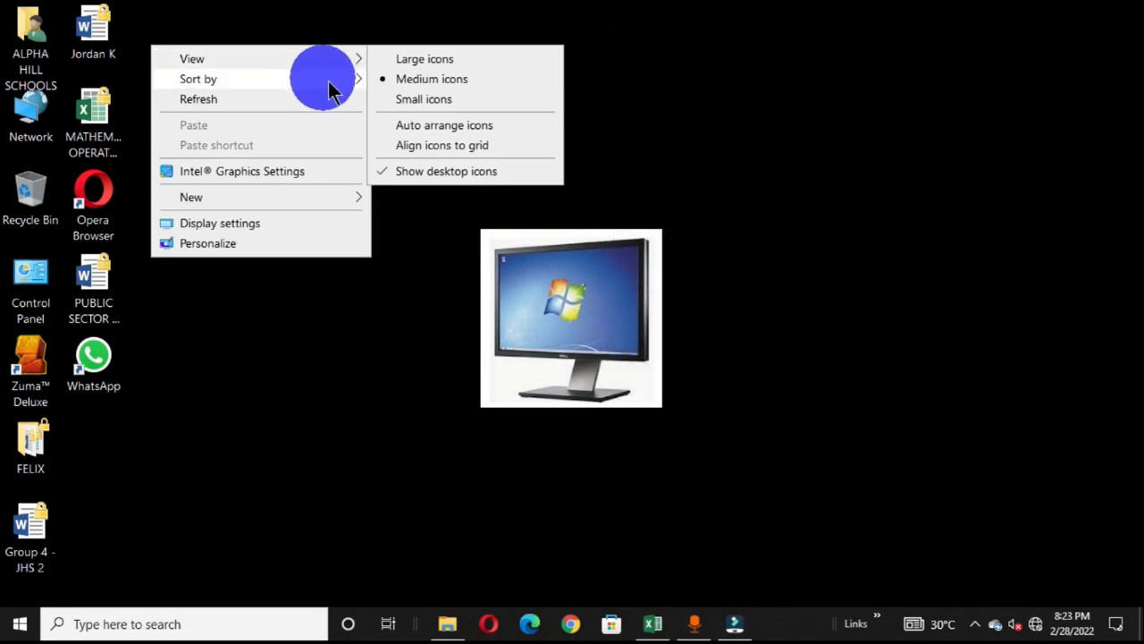
Dismiss the desktop context menu so the MATHEMATICAL OPERATORS workbook can come back.
click(649, 625)
Restore the MATHEMATICAL OPERATORS workbook from the taskbar and scroll to the top of Sheet1.
click(650, 626)
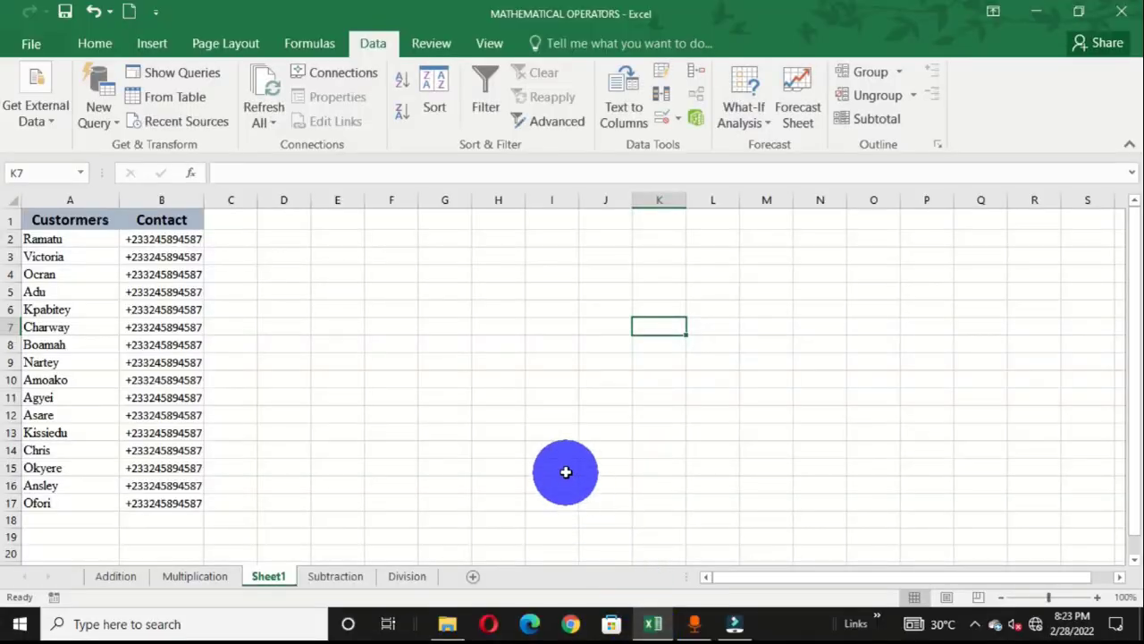
scroll(454, 358, up, 2)
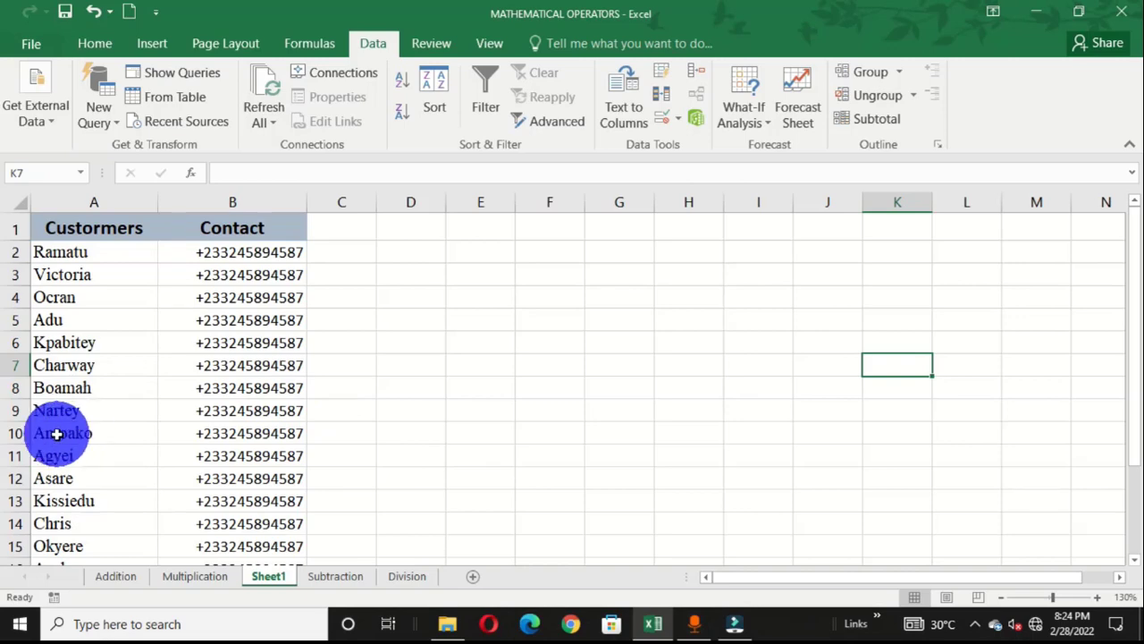
click(1041, 20)
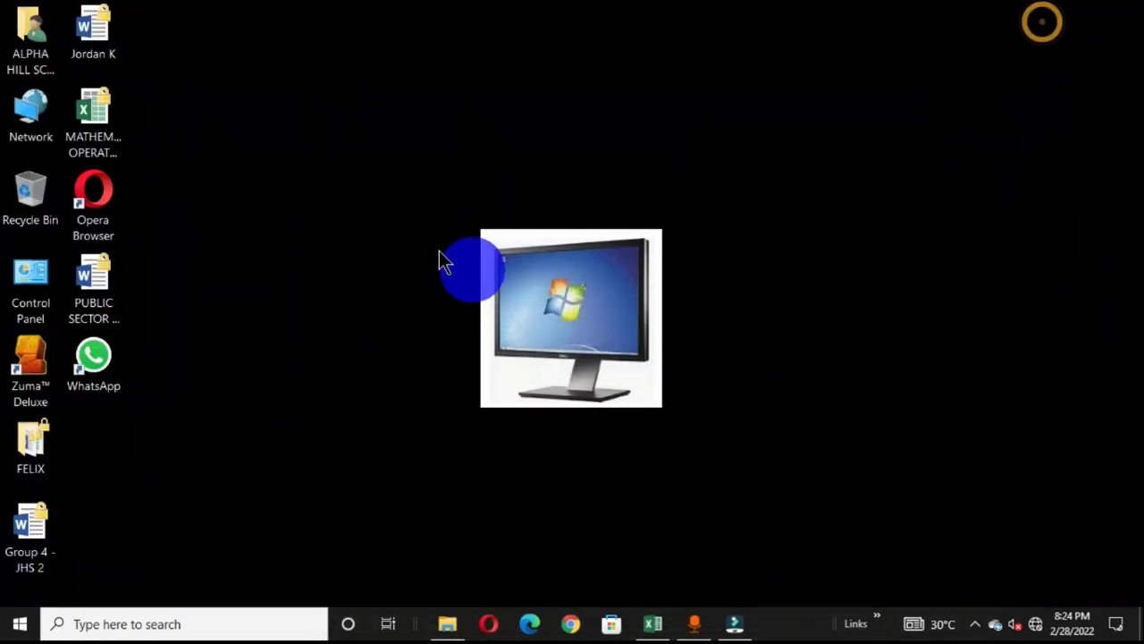
right_click(383, 207)
mouse_move(441, 362)
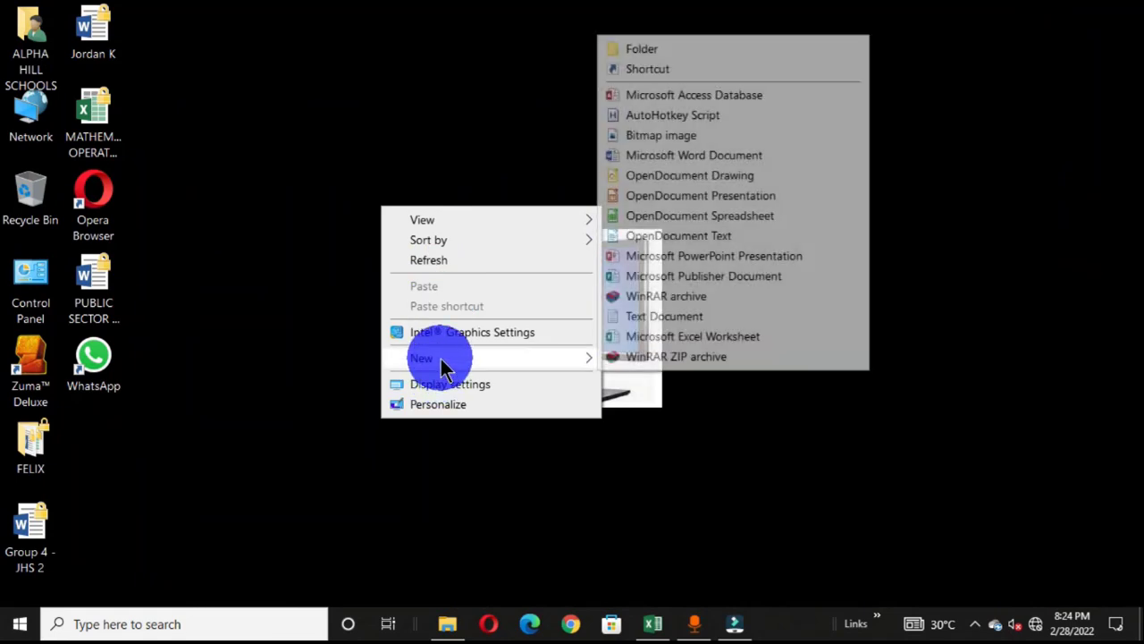
click(714, 49)
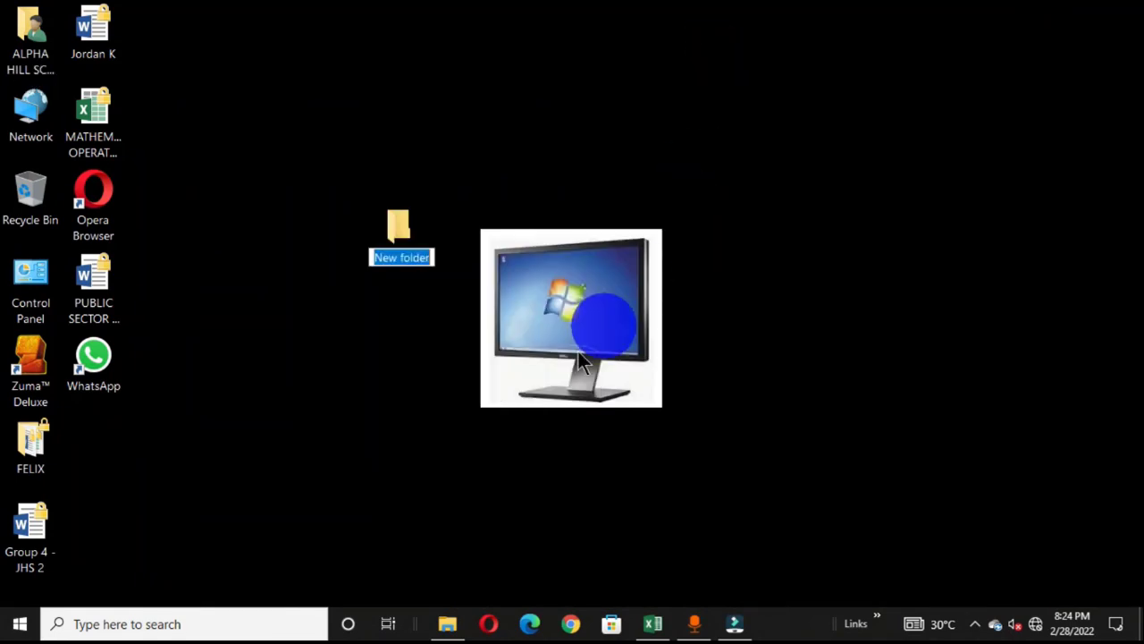
click(397, 248)
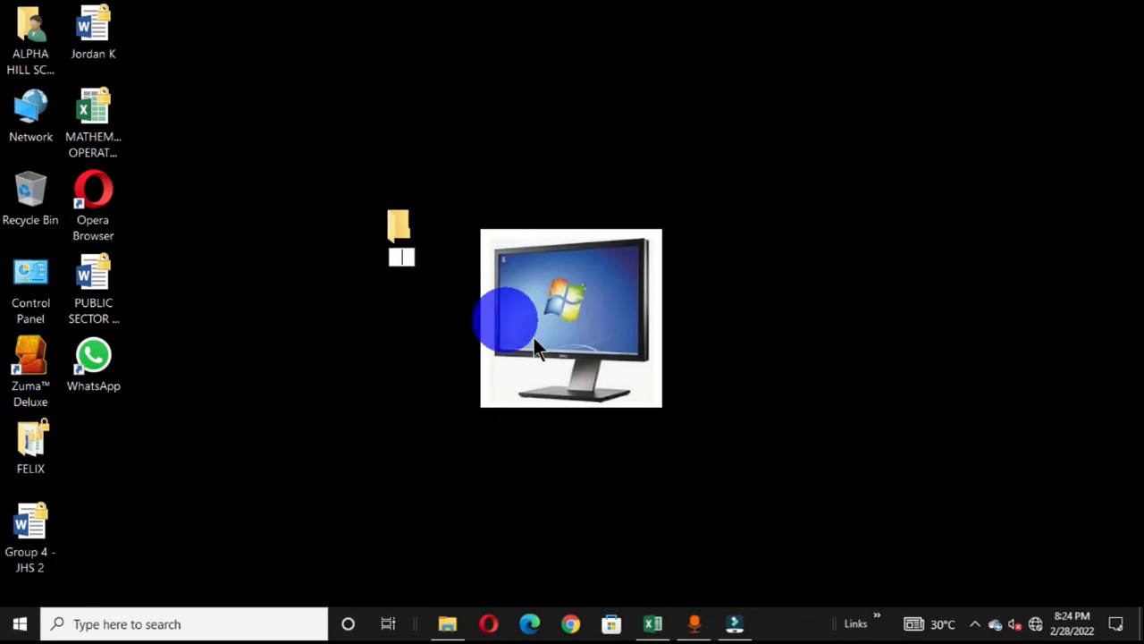
click(405, 222)
key(Delete)
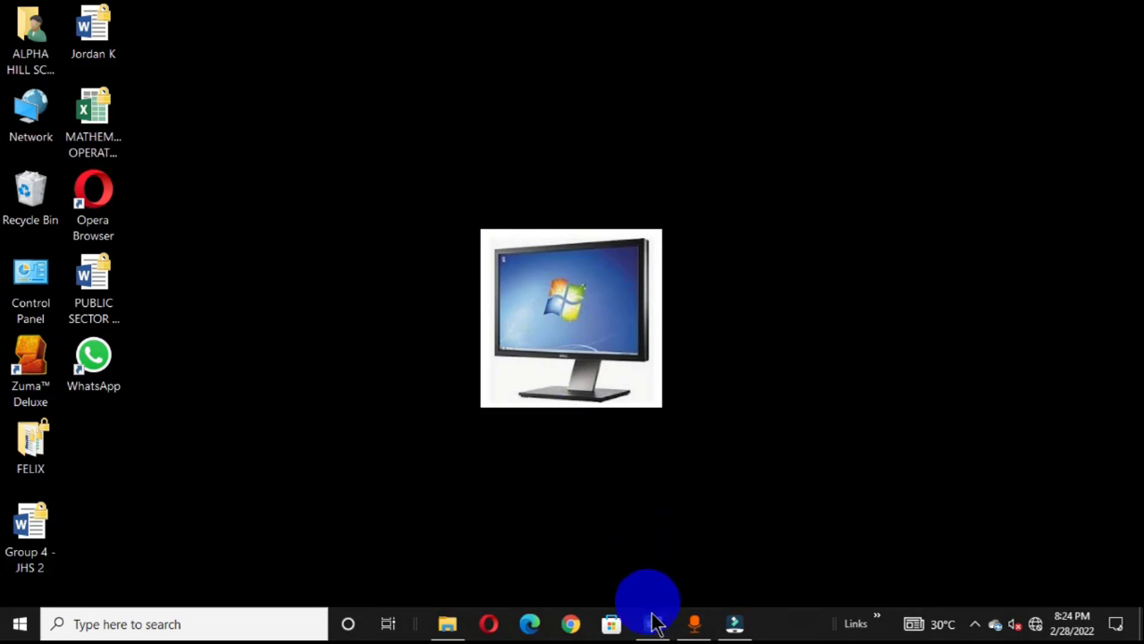
Copy the customer names in A2:A17 and paste them into column F starting at F2.
click(653, 626)
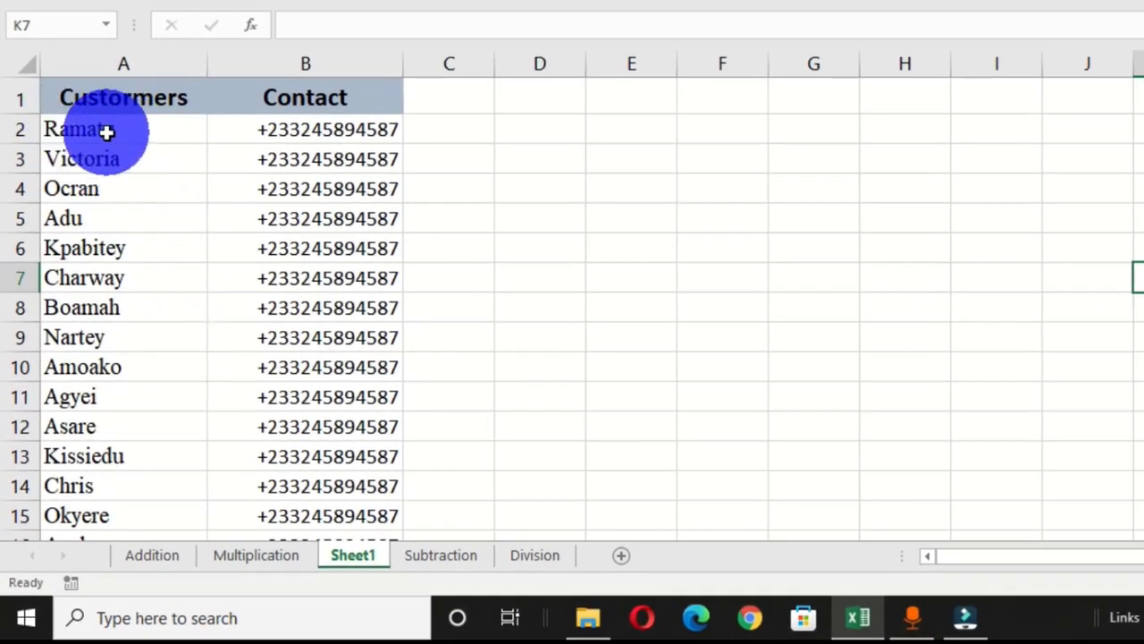
drag(105, 130, 160, 488)
right_click(105, 192)
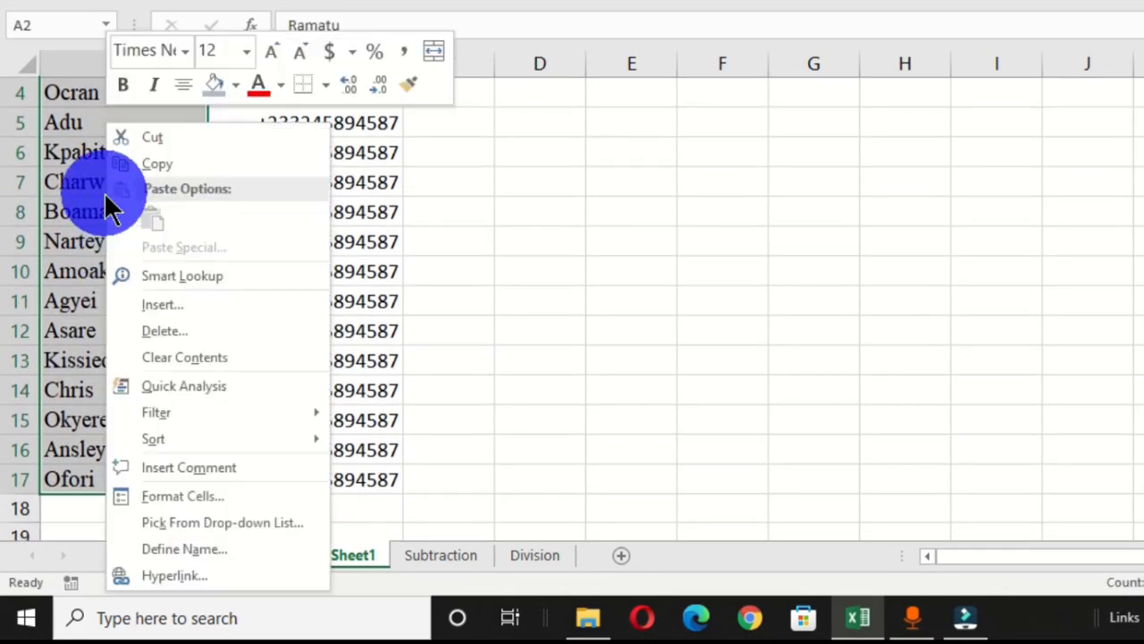
click(192, 164)
scroll(191, 162, up, 1)
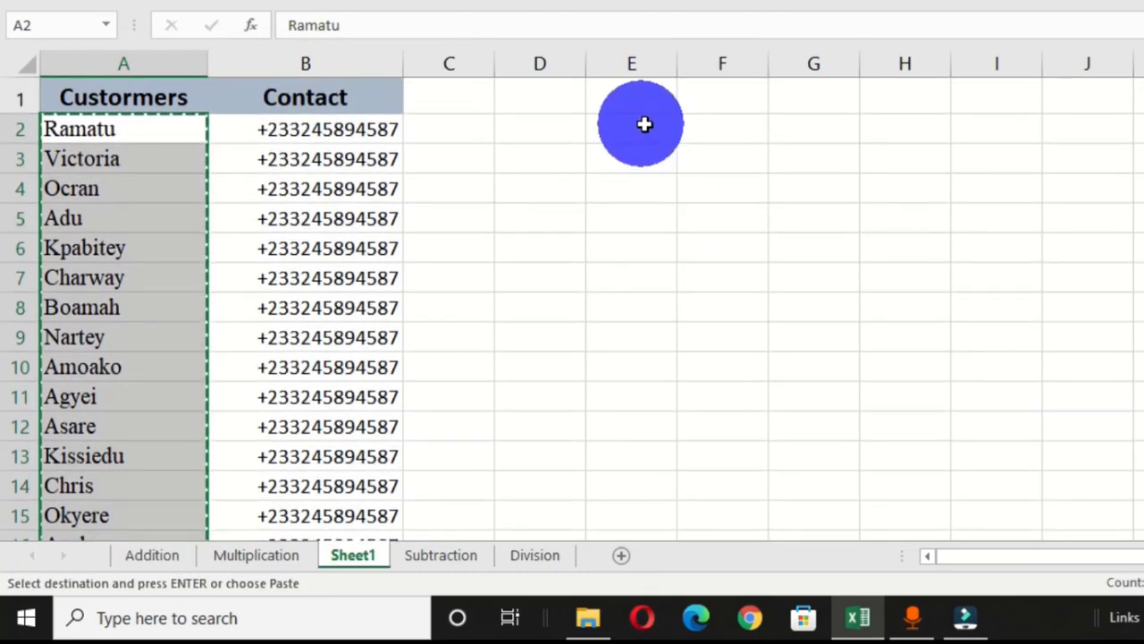
click(707, 123)
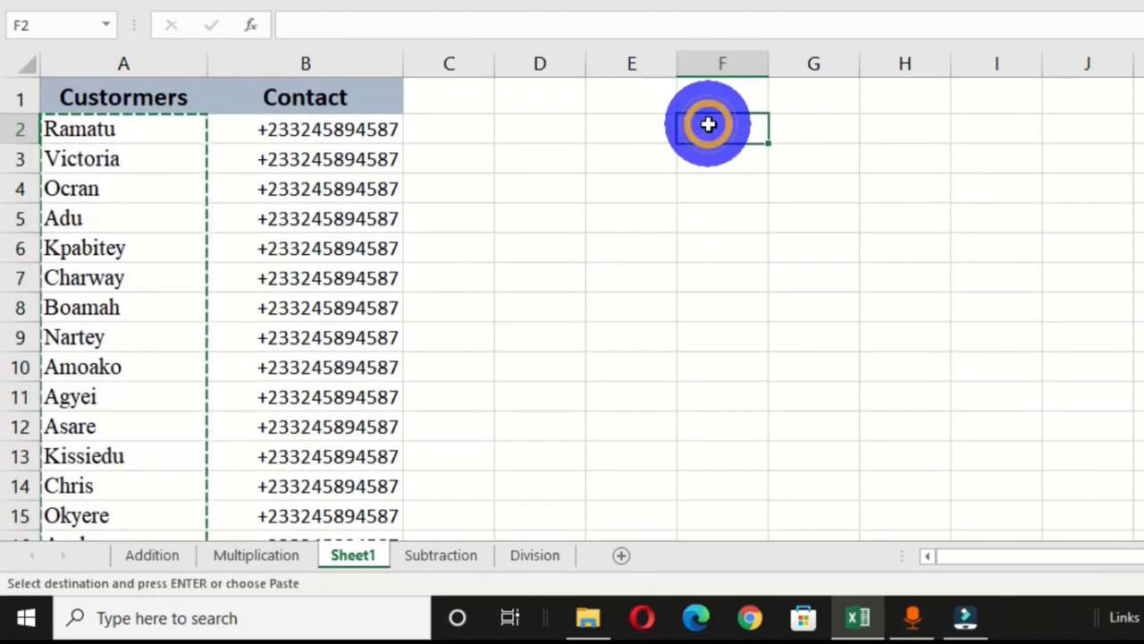
right_click(707, 123)
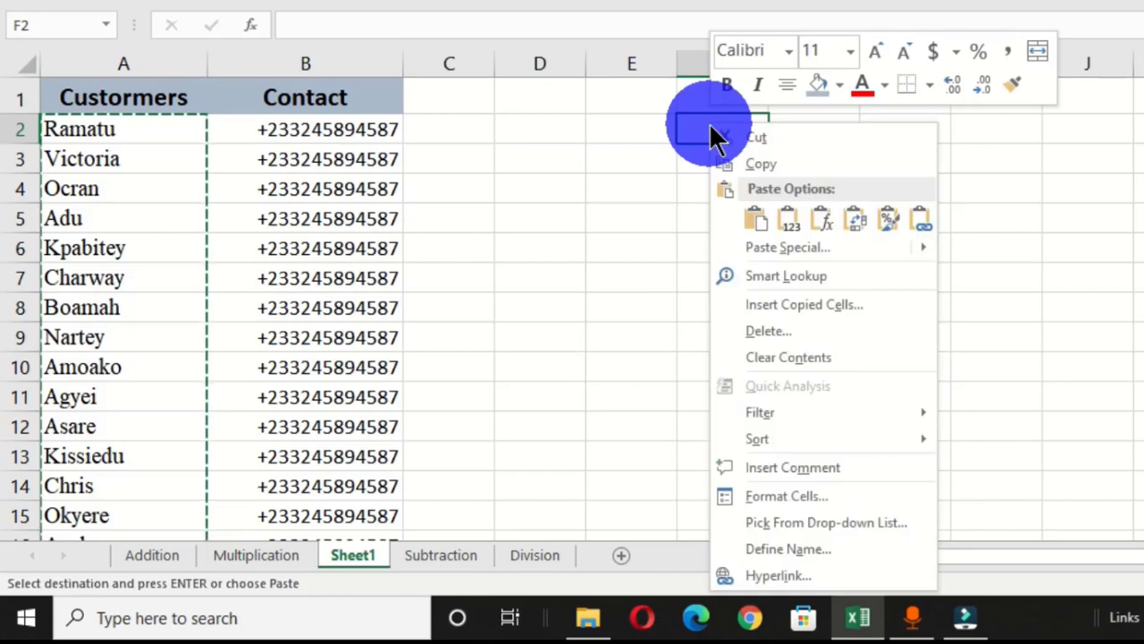
click(754, 218)
scroll(5, 219, down, 1)
scroll(3, 331, down, 1)
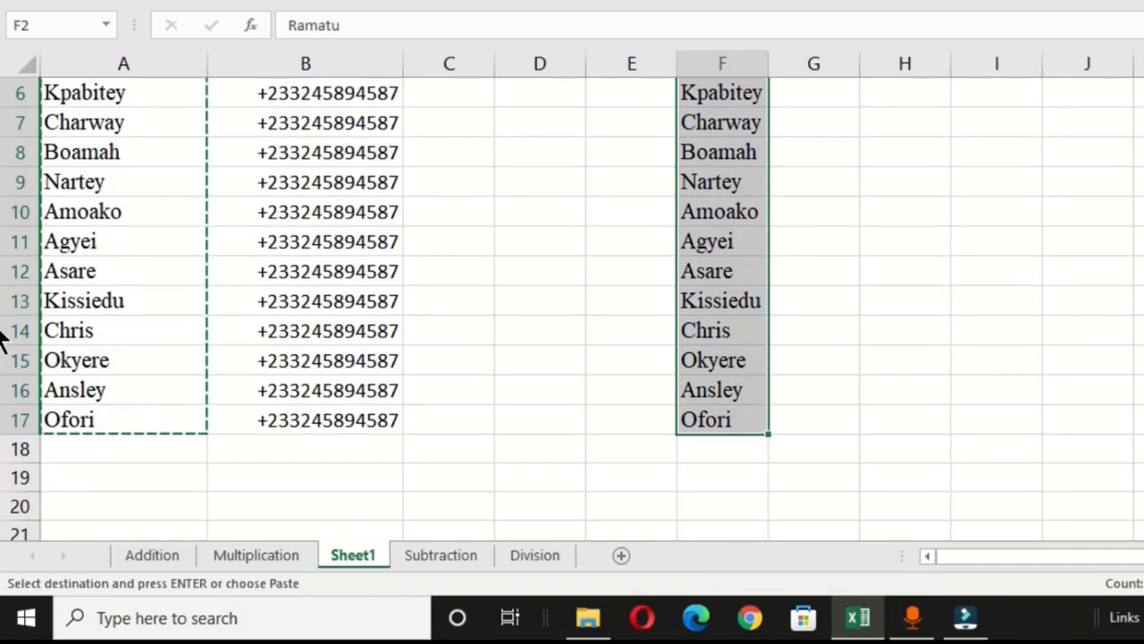
scroll(4, 331, up, 2)
click(781, 121)
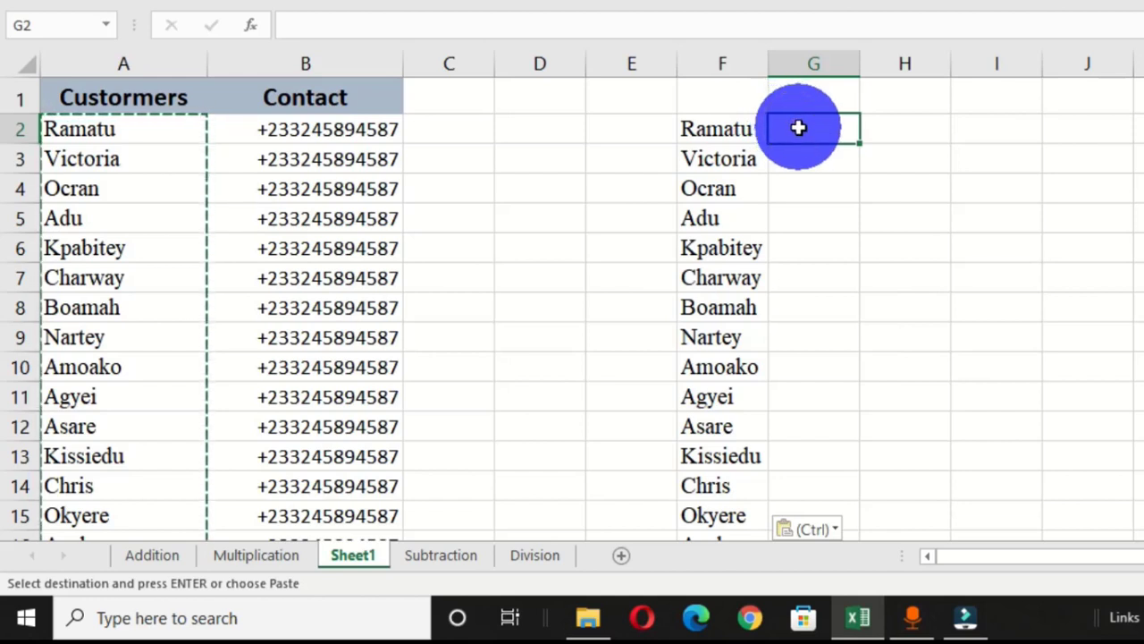
Enter md "Ramatu/Baba" "Ramatu/Sadick" in cell G2.
key(Escape)
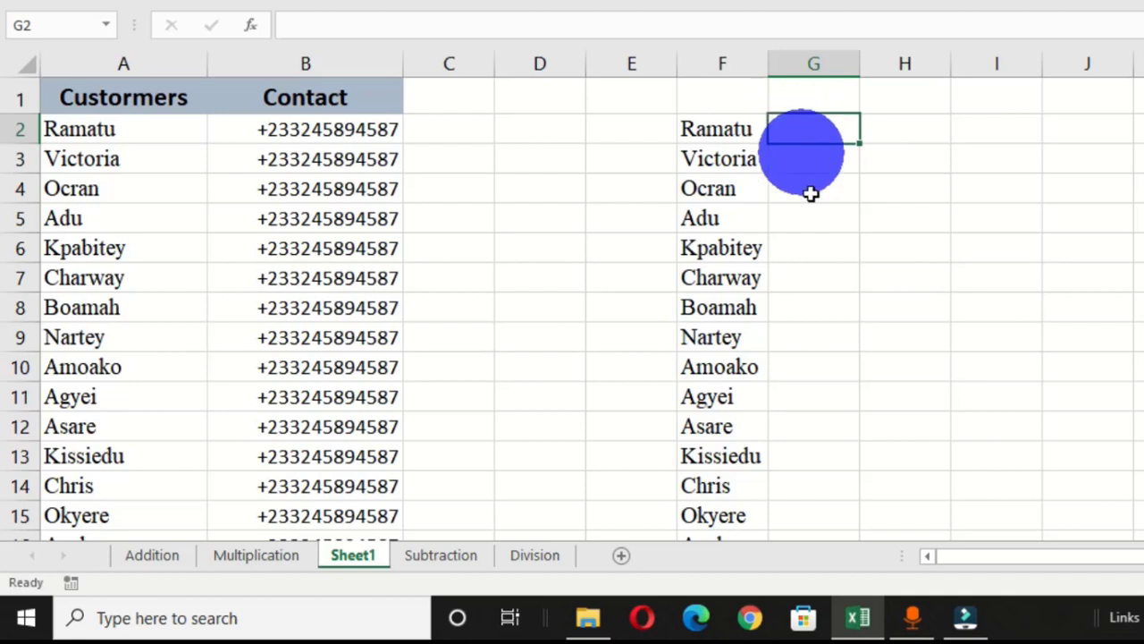
text(md)
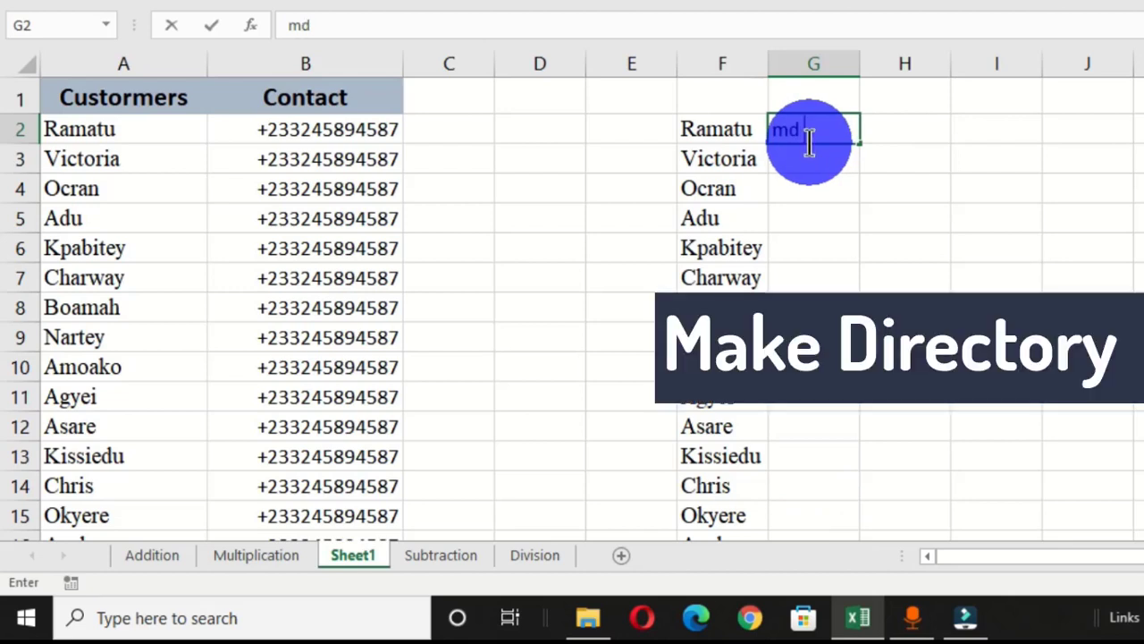
text(")
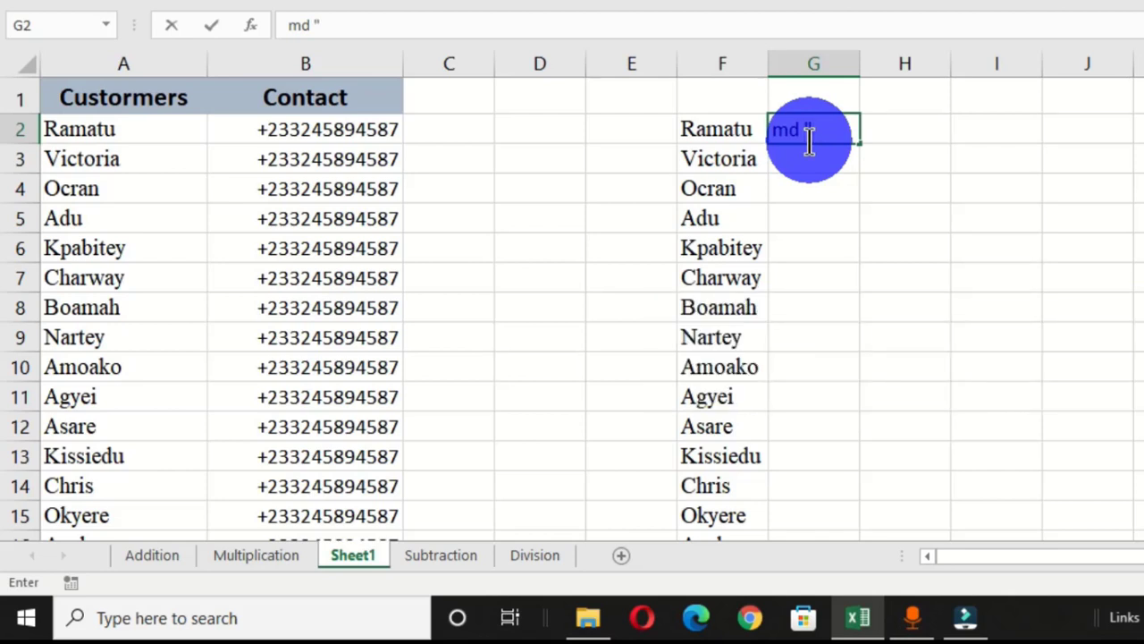
text(Ramatu)
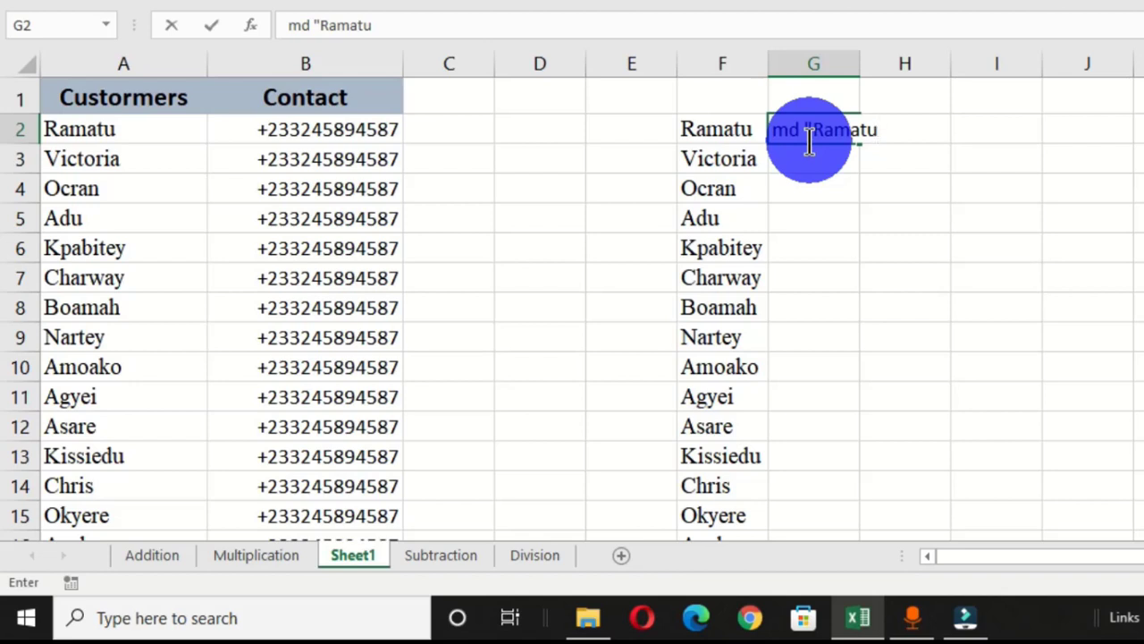
text(/)
text(Baba)
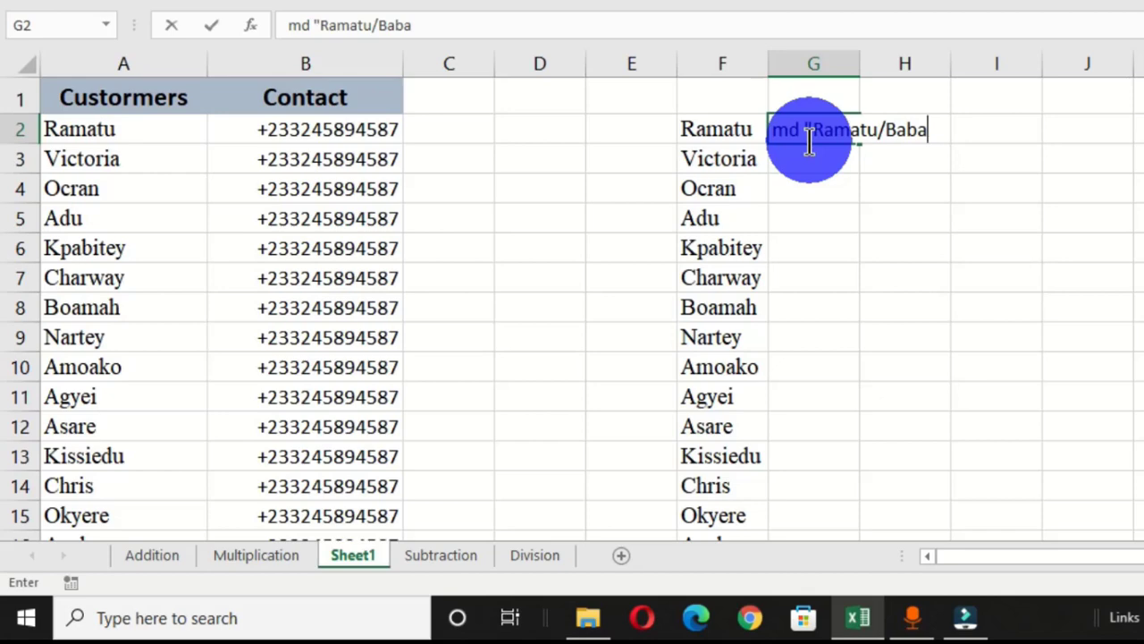
text(")
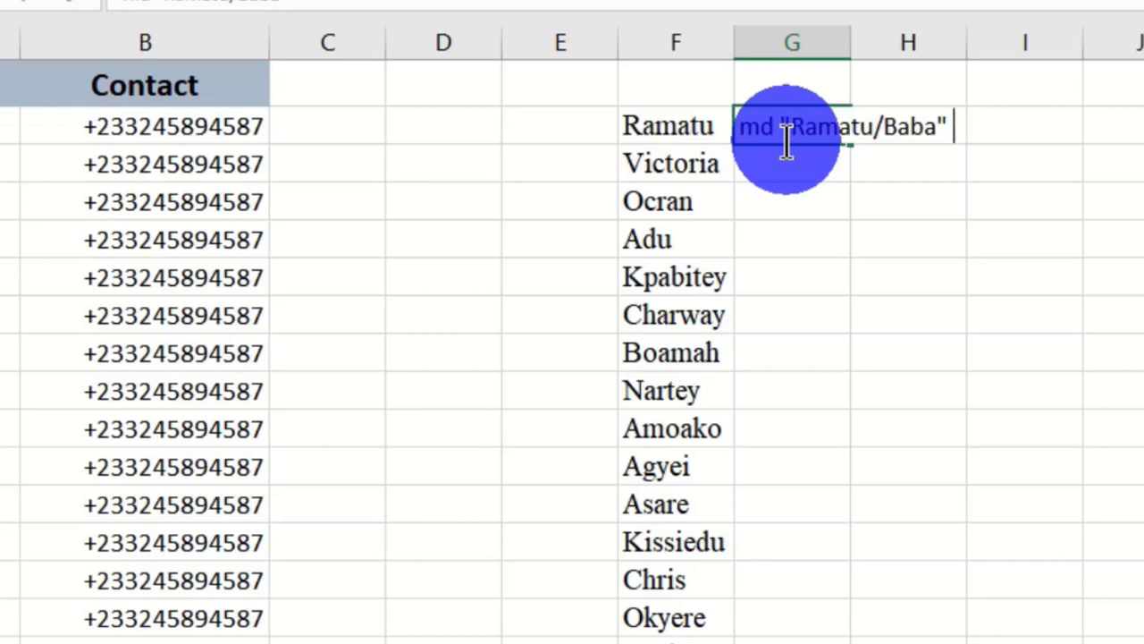
text("Ramatu)
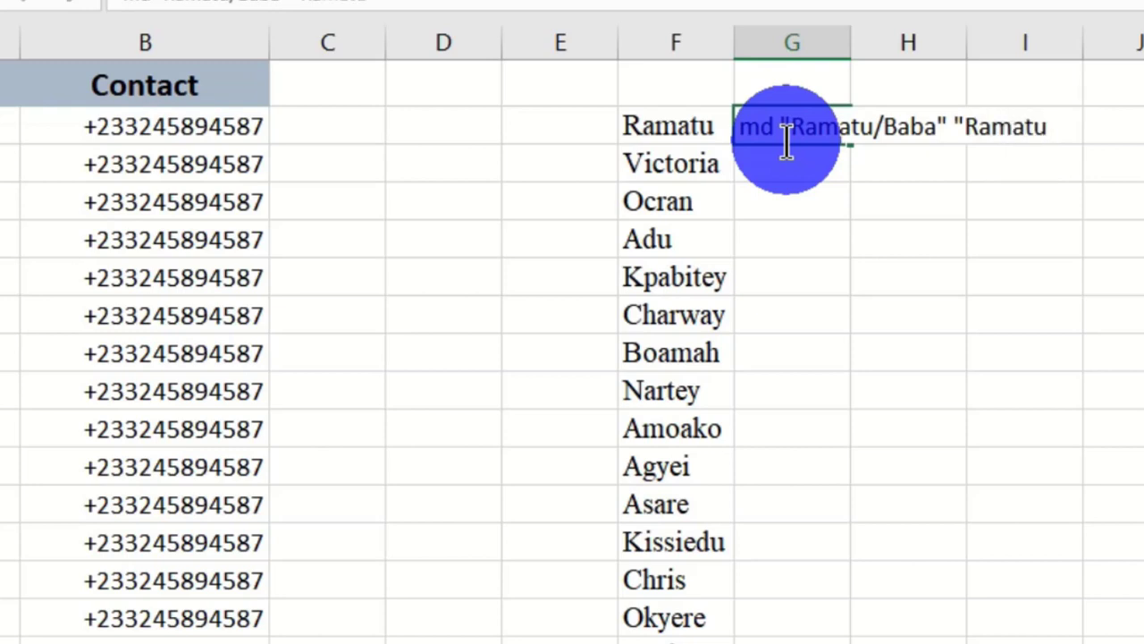
text(/)
text(Sadick)
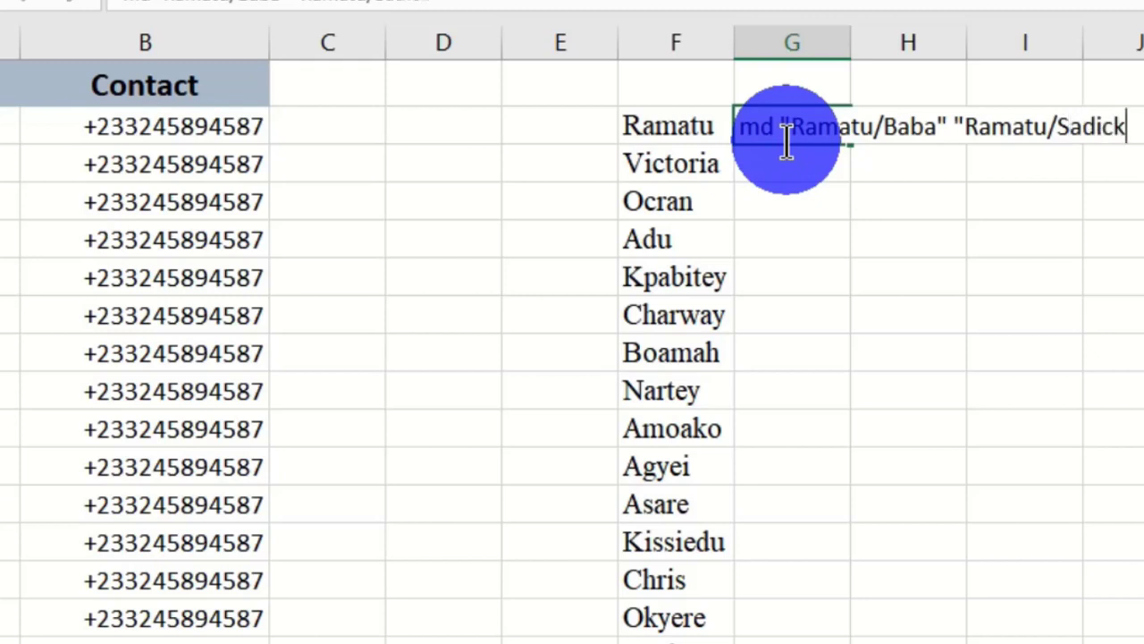
text(")
key(ctrl+Return)
Use Flash Fill from G3 to generate md commands for the remaining 15 customers.
key(Down)
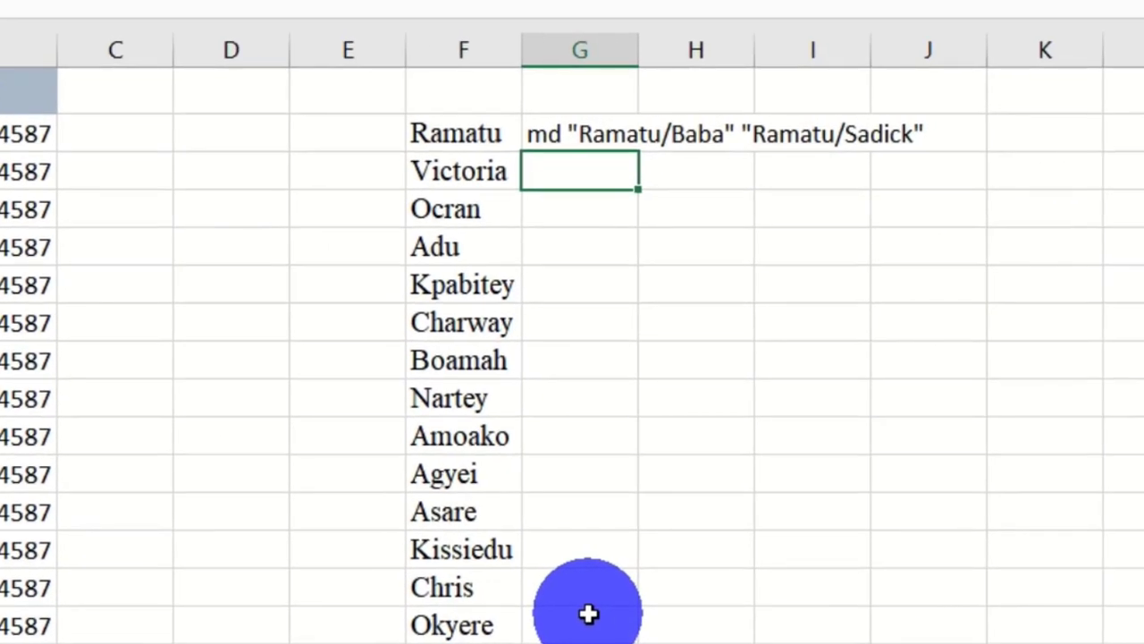
key(ctrl+e)
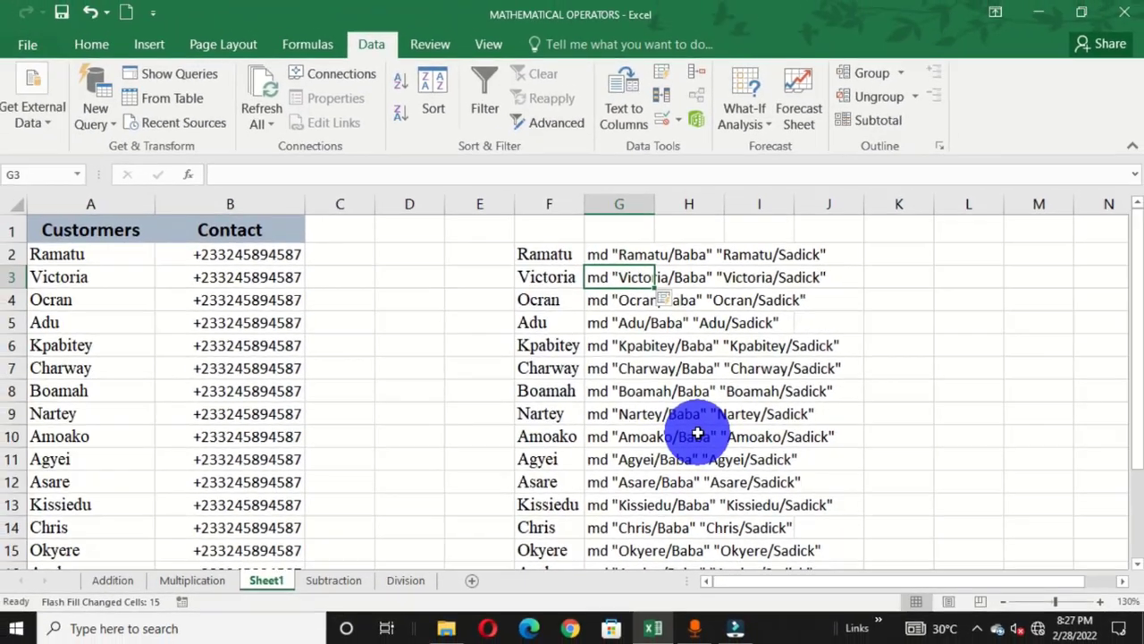
key(ctrl+z)
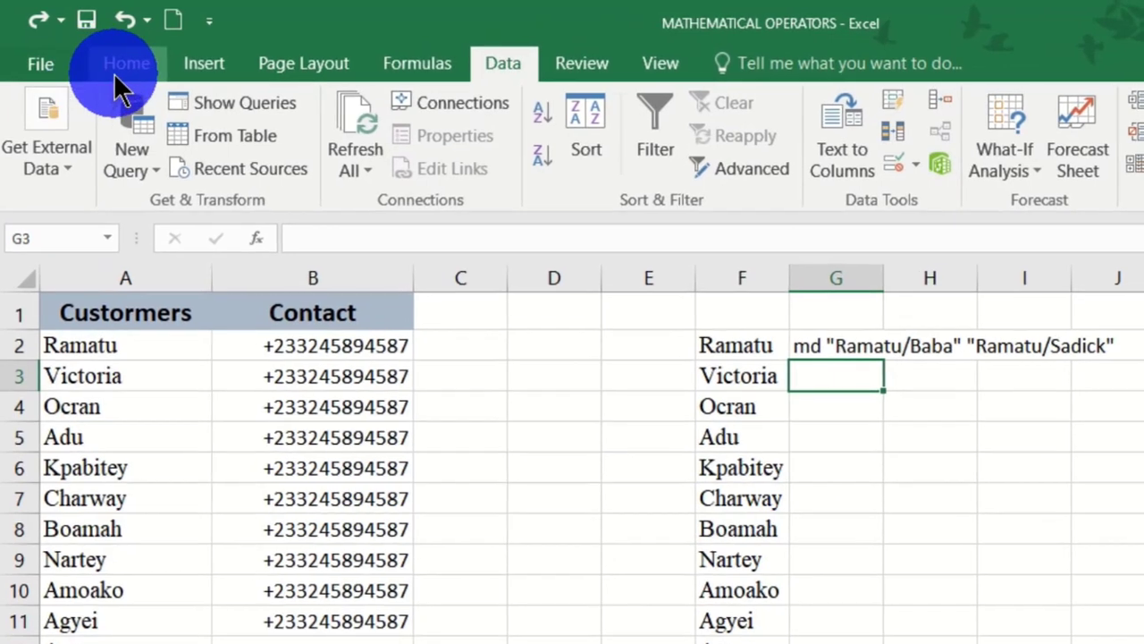
click(94, 46)
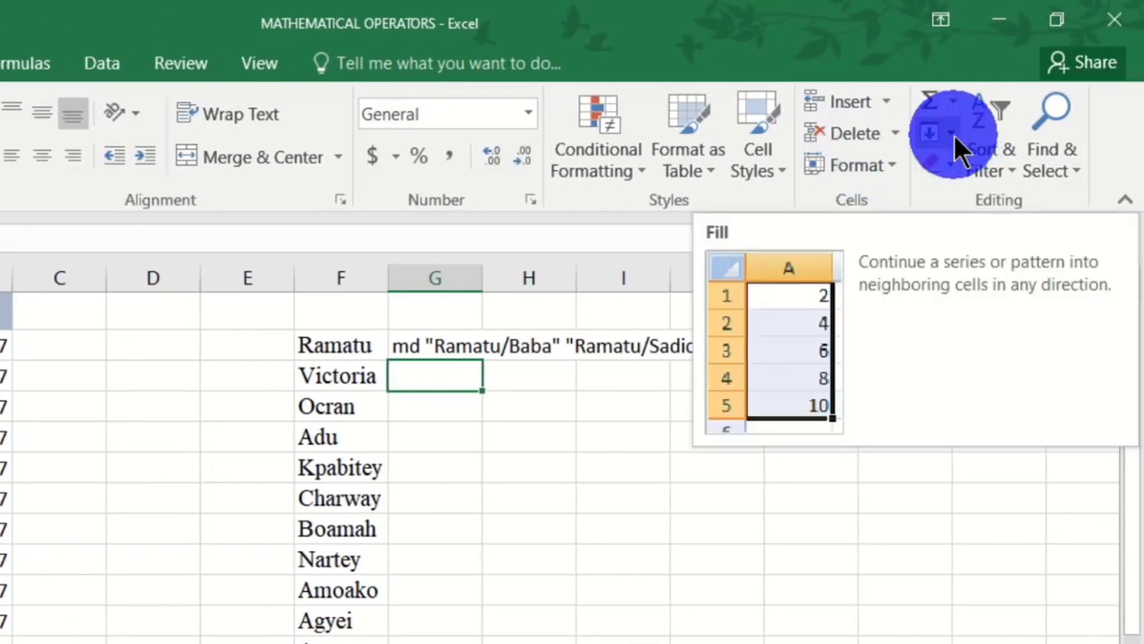
click(954, 134)
click(988, 417)
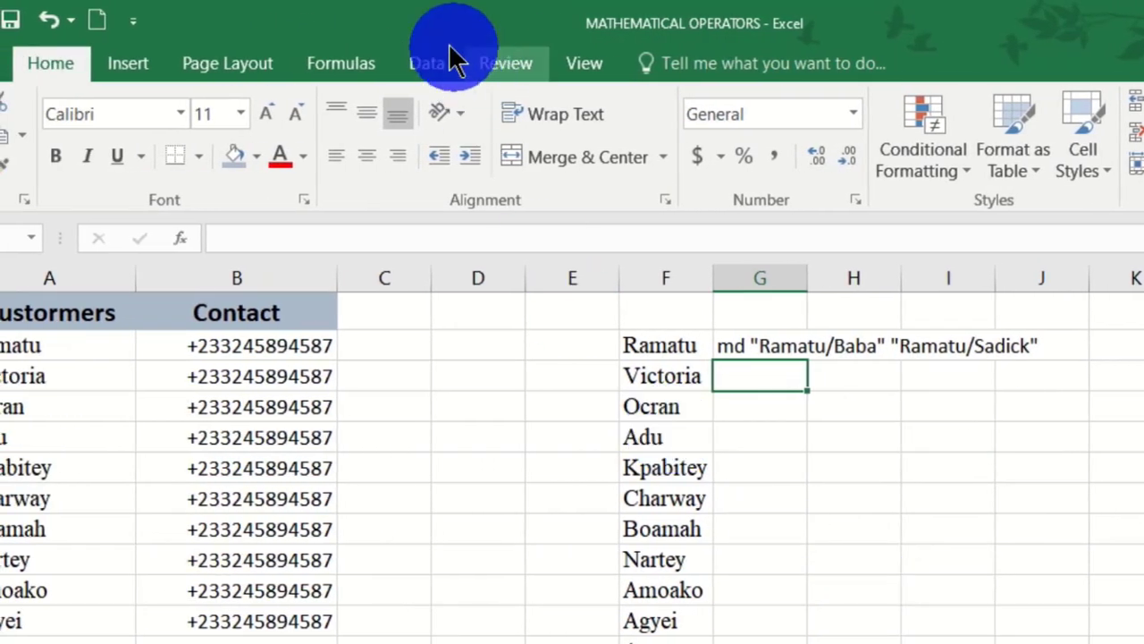
click(410, 64)
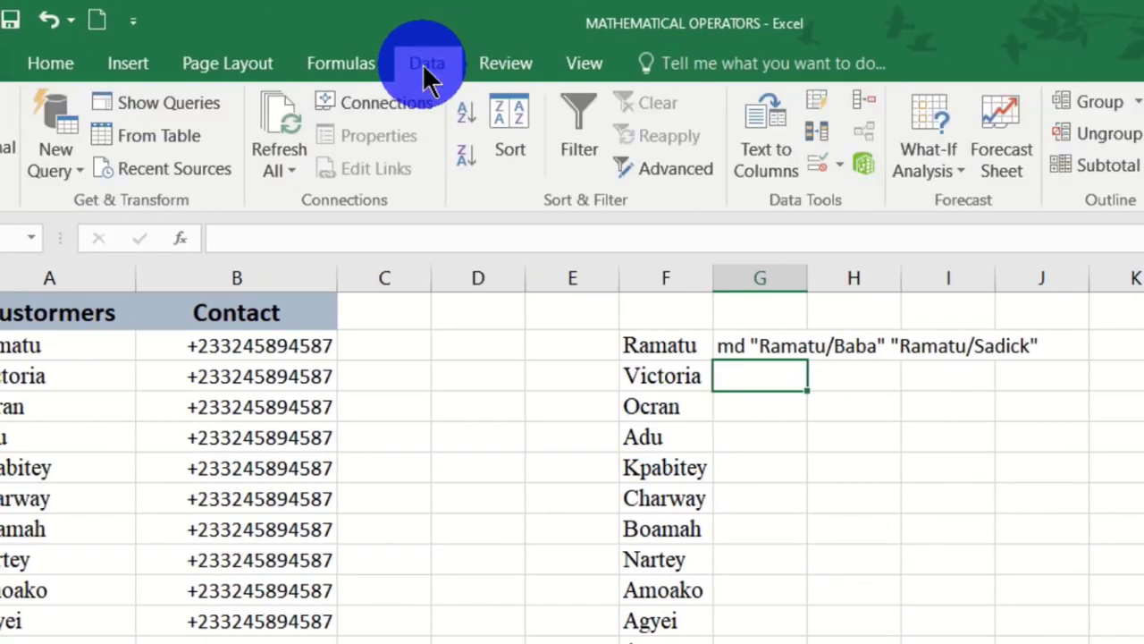
click(819, 107)
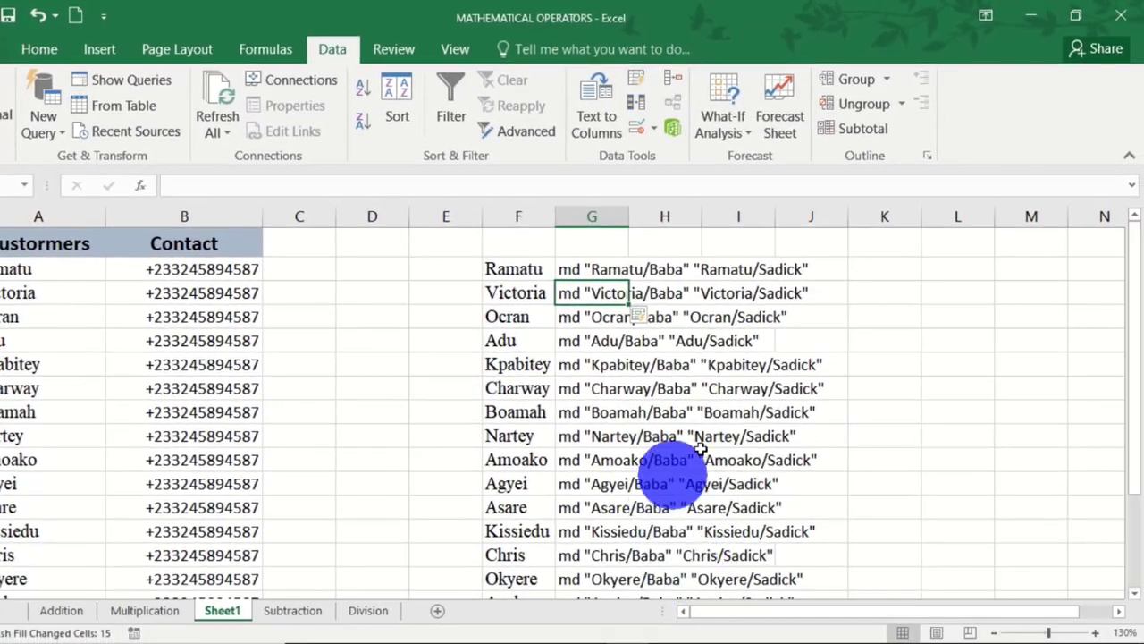
Copy the 16 md commands in G2:G17, Ramatu through Ofori.
click(572, 269)
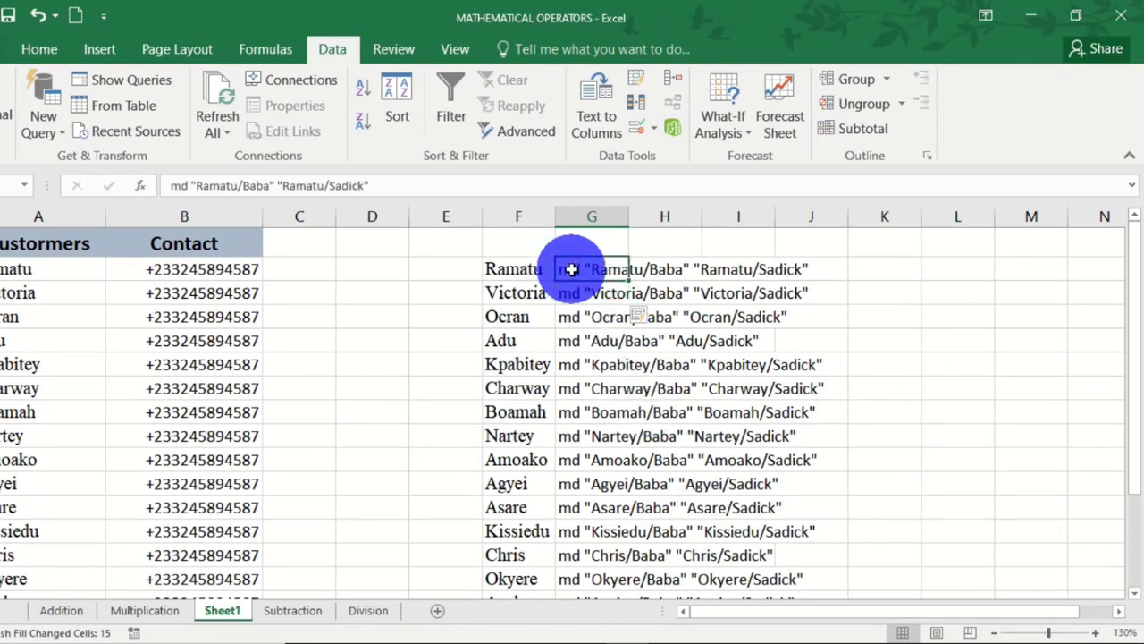
drag(572, 269, 791, 547)
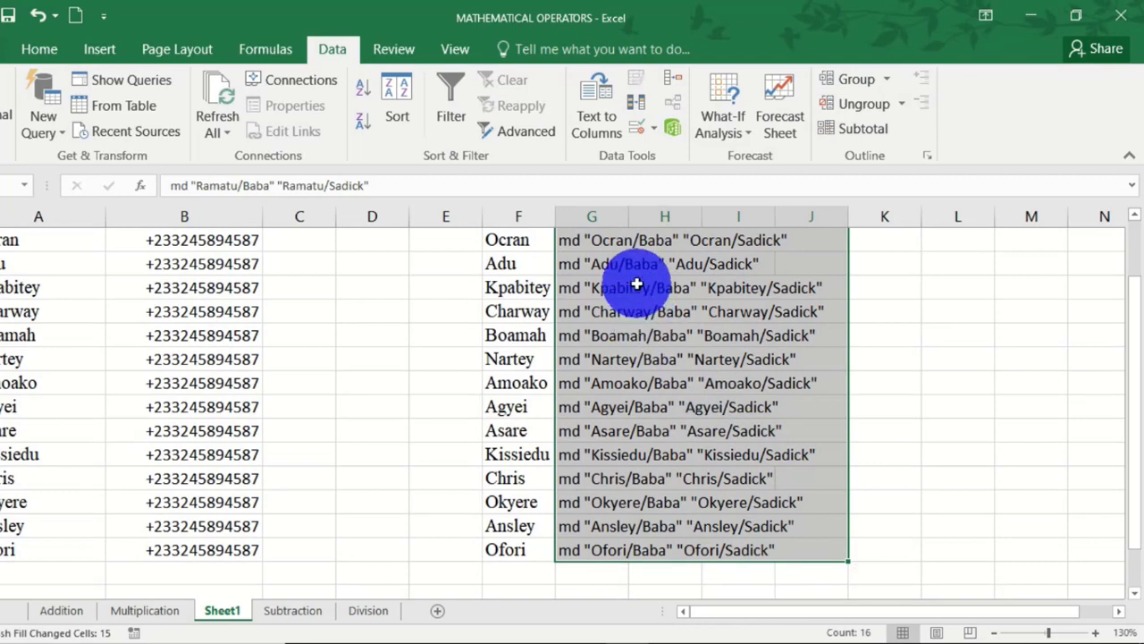
right_click(643, 256)
click(679, 294)
scroll(682, 293, up, 1)
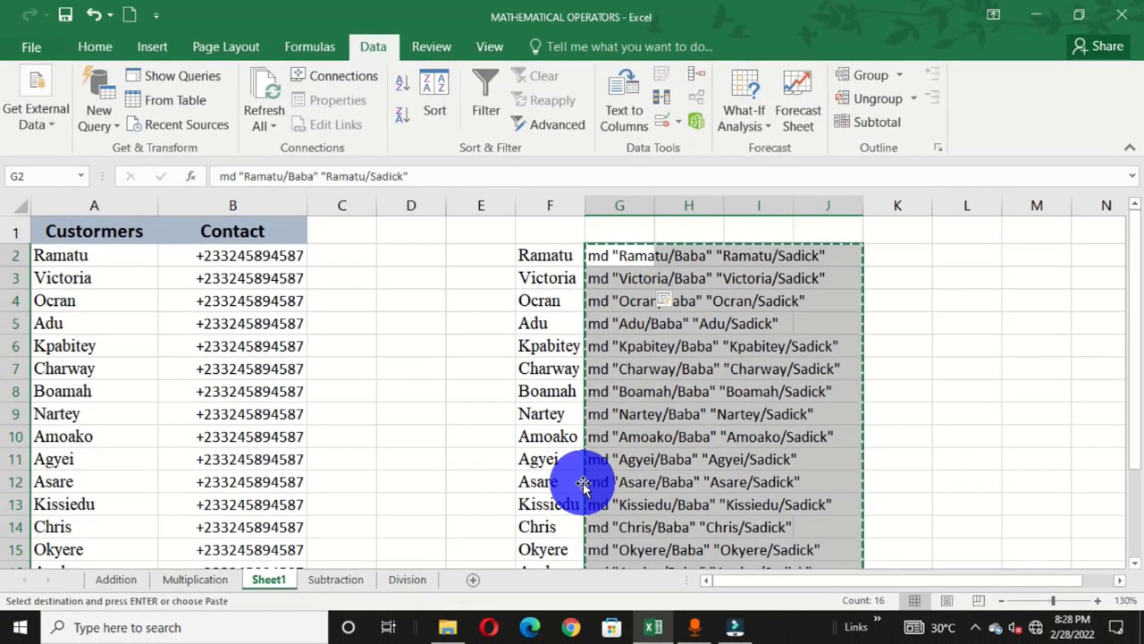
Create a new text document named Jonas on drive H:.
click(450, 628)
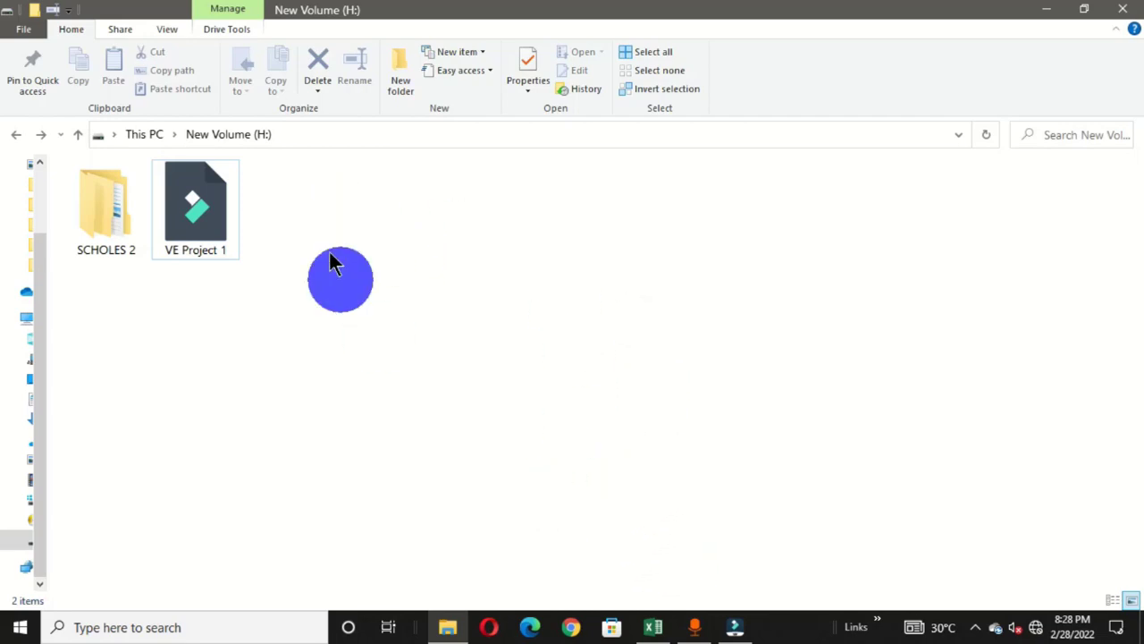
right_click(322, 204)
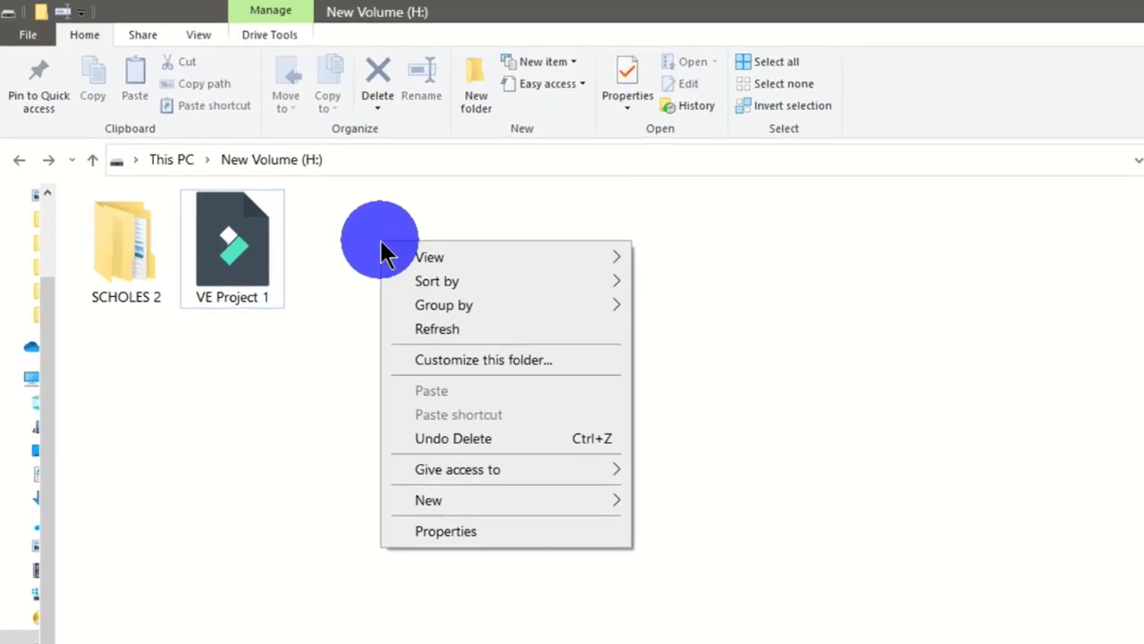
mouse_move(497, 506)
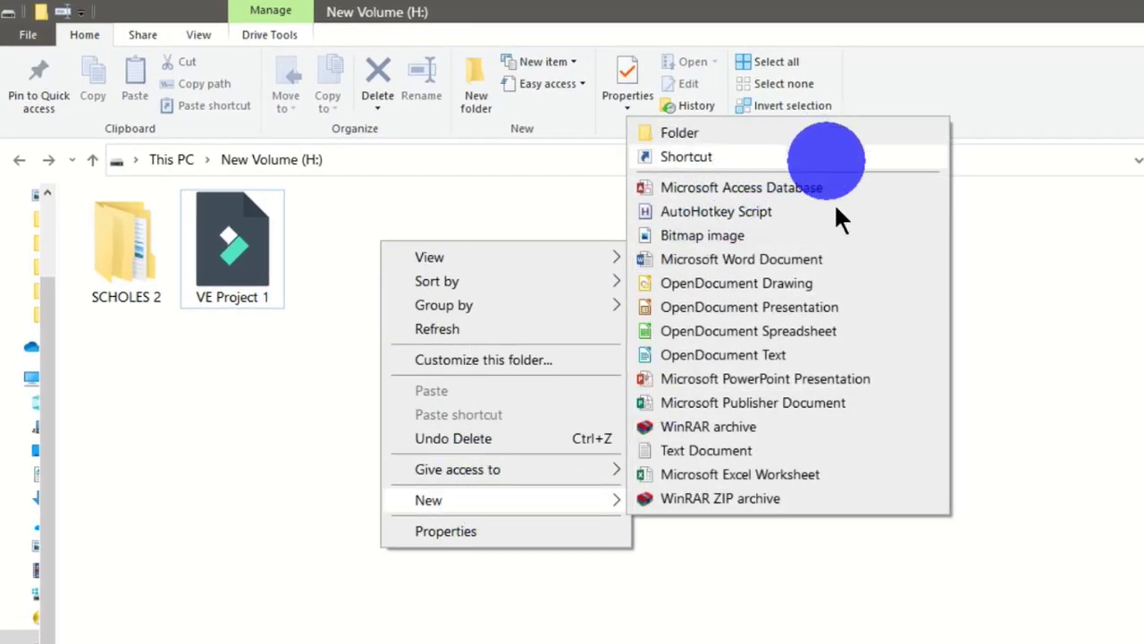
click(726, 450)
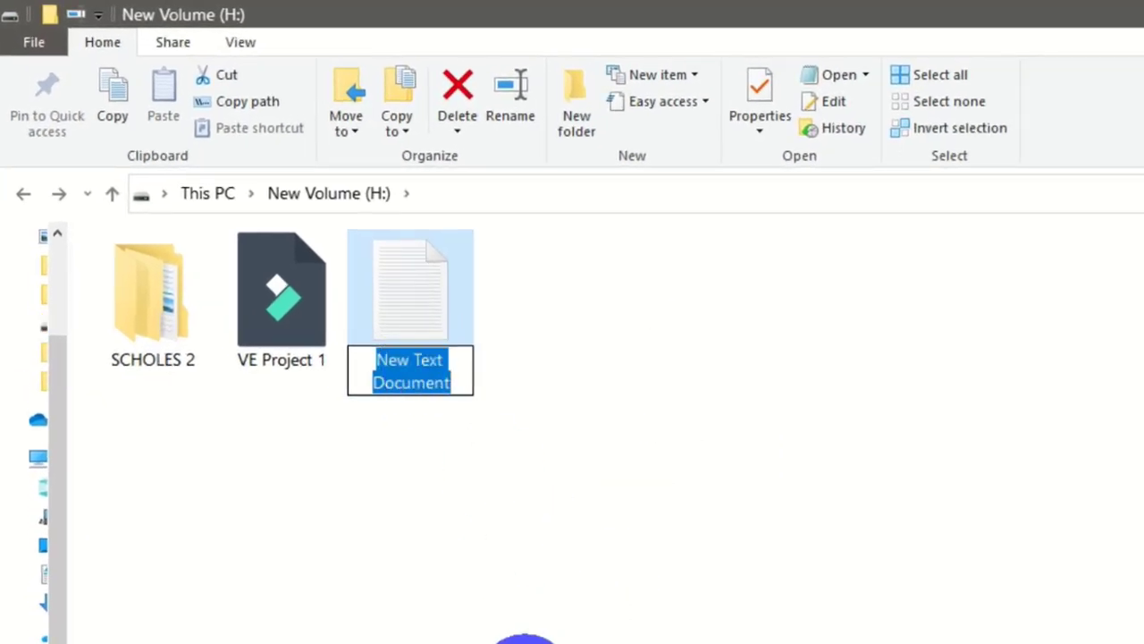
text(J)
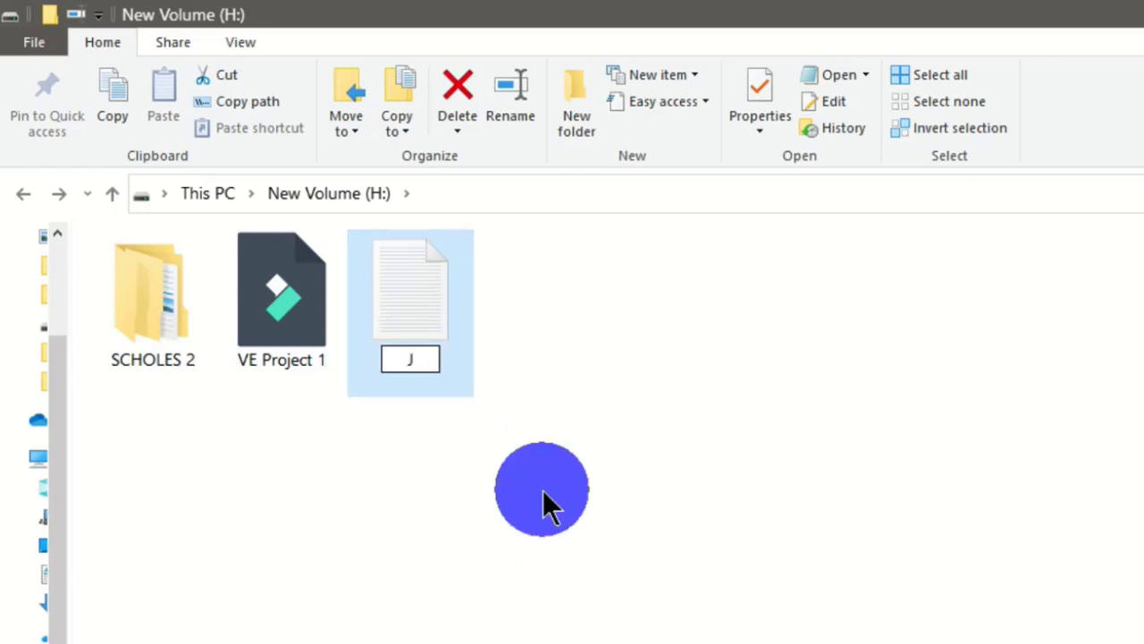
text(onas)
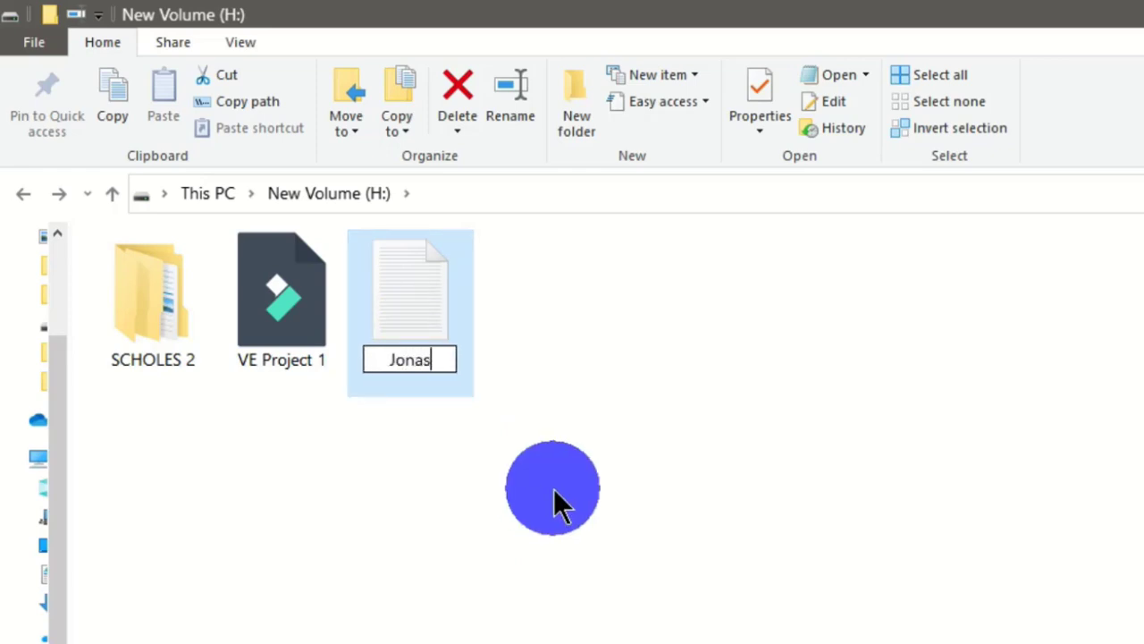
key(Return)
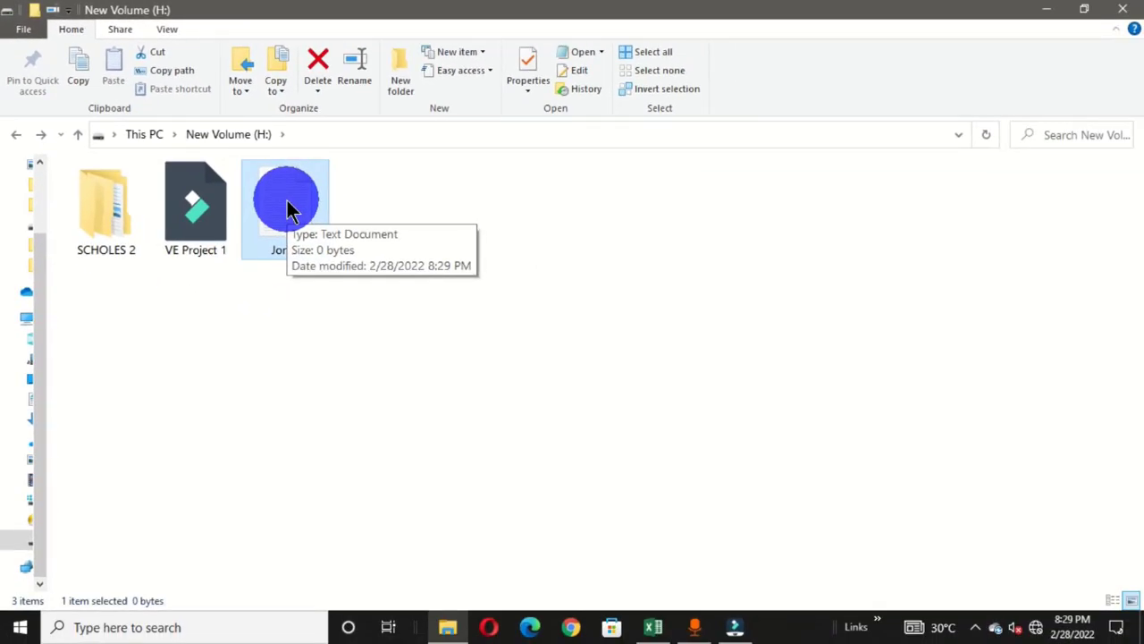
Open Jonas in Notepad and move the Notepad window up and right.
click(582, 54)
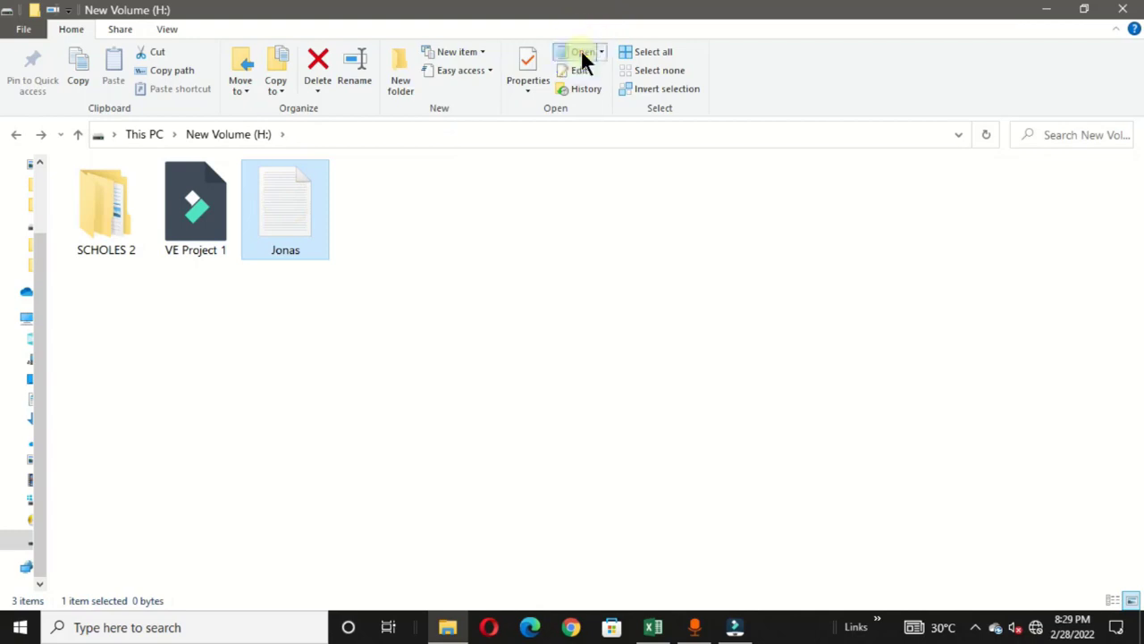
click(948, 107)
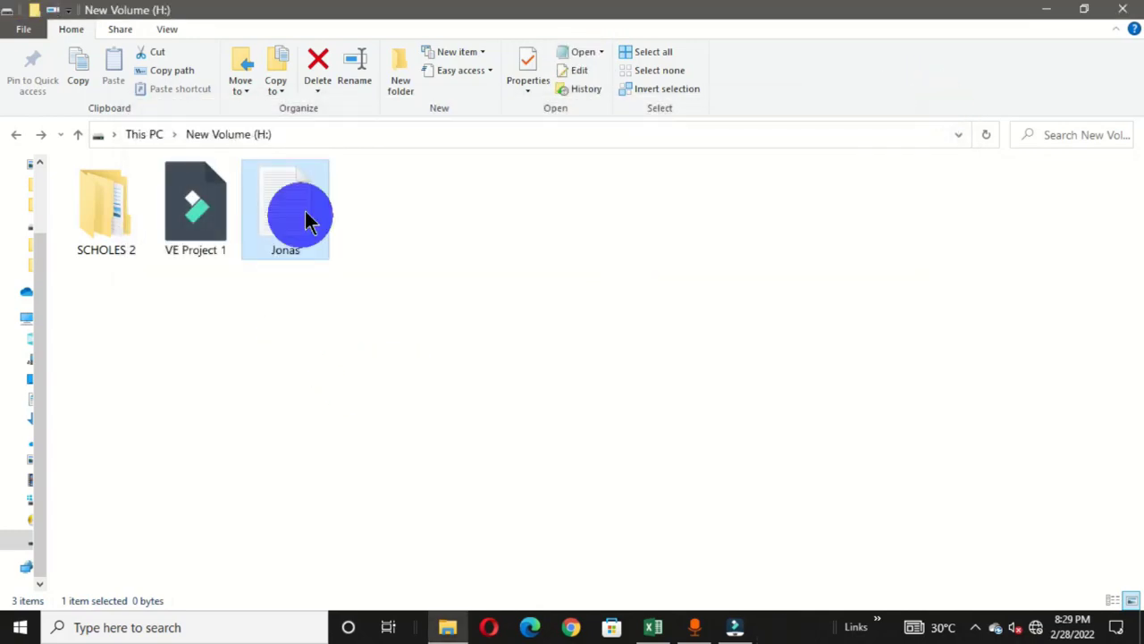
right_click(286, 178)
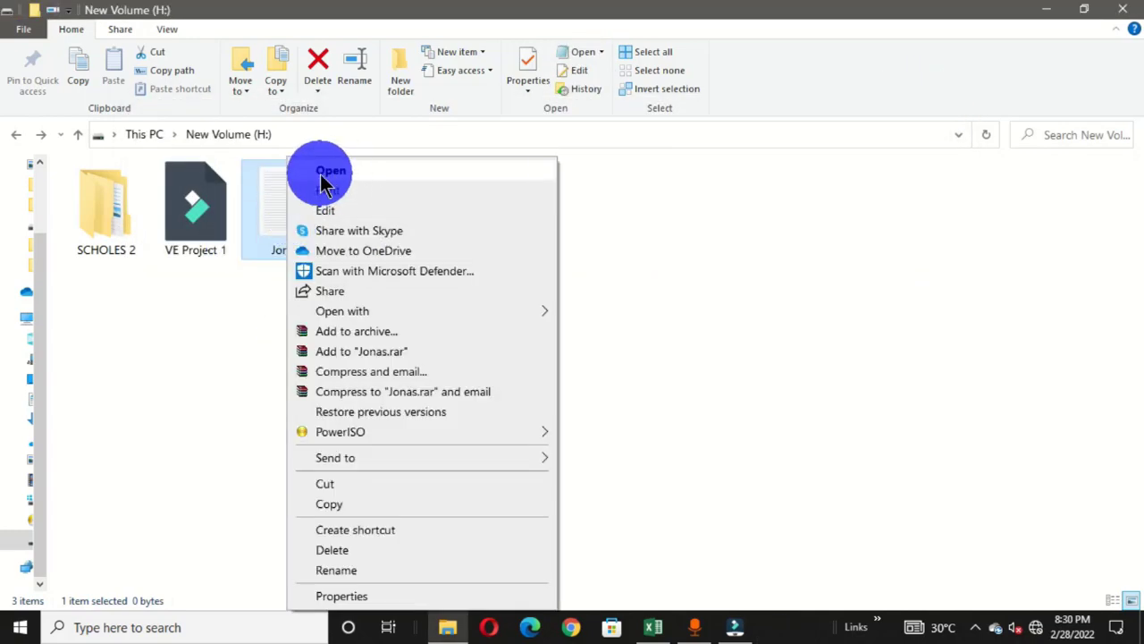
click(367, 172)
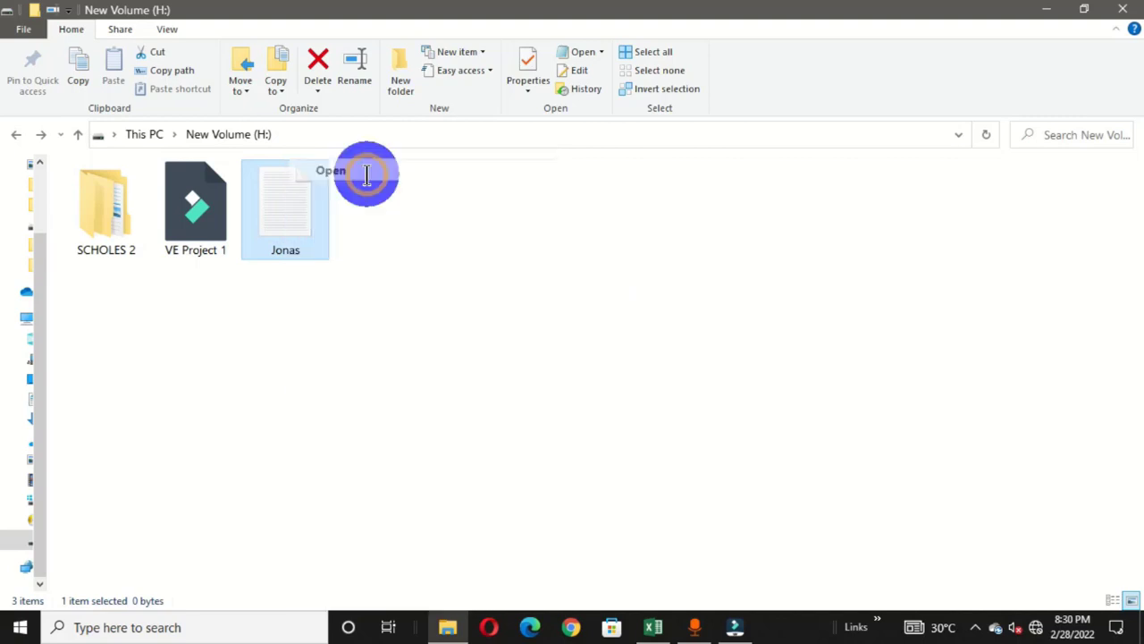
click(951, 108)
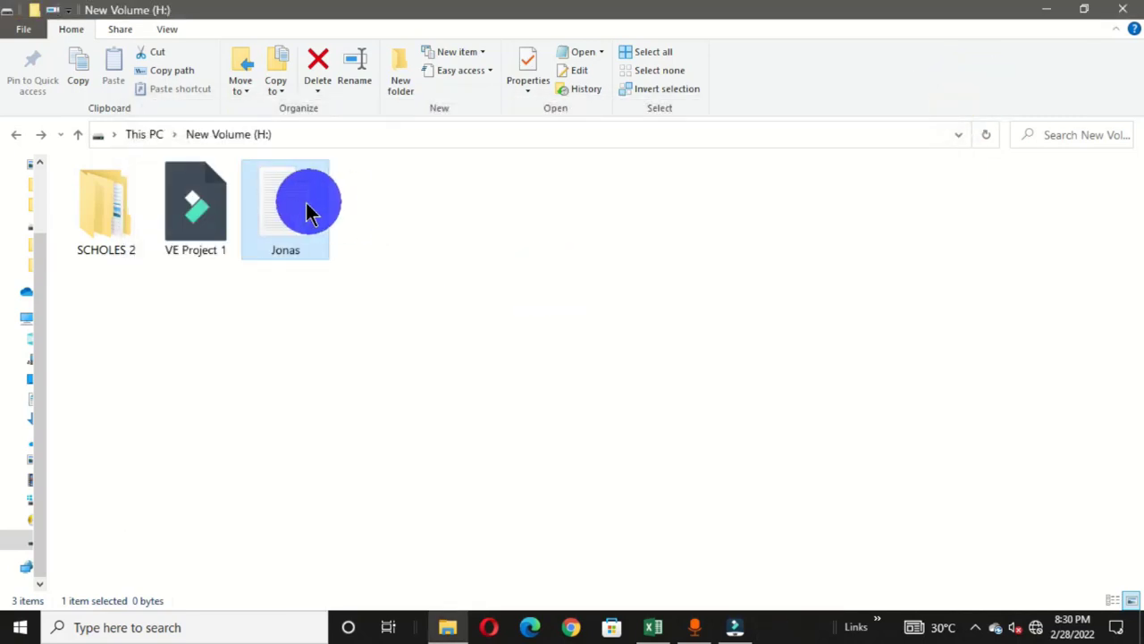
drag(345, 117, 439, 89)
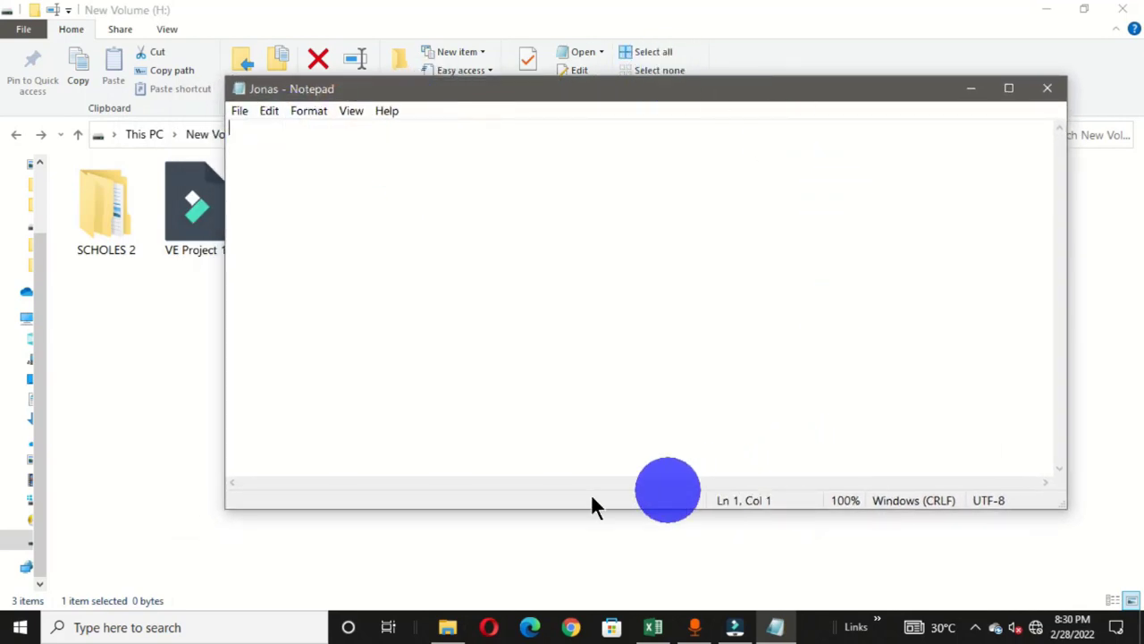
Paste the 16 md command lines, Ramatu through Ofori, into the Jonas document.
right_click(261, 157)
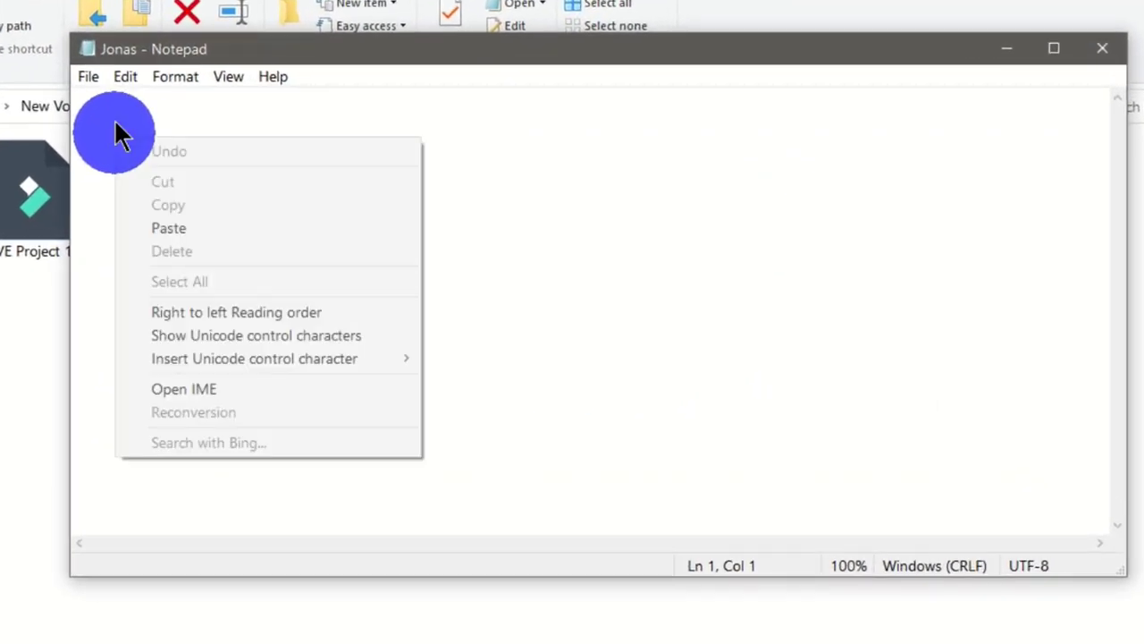
click(178, 229)
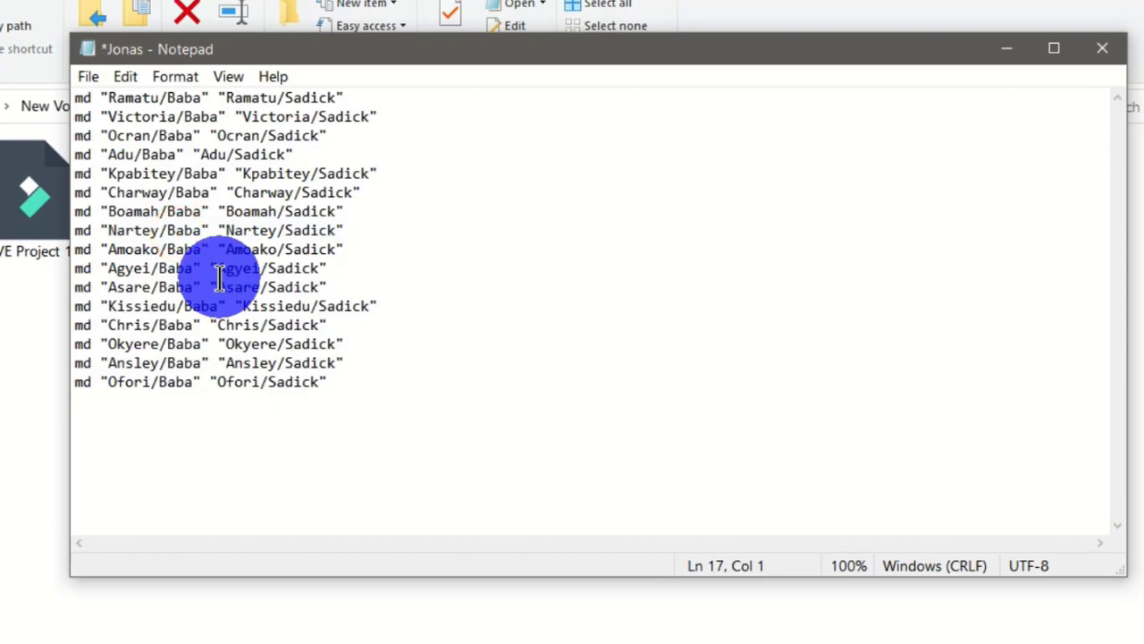
key(ctrl+z)
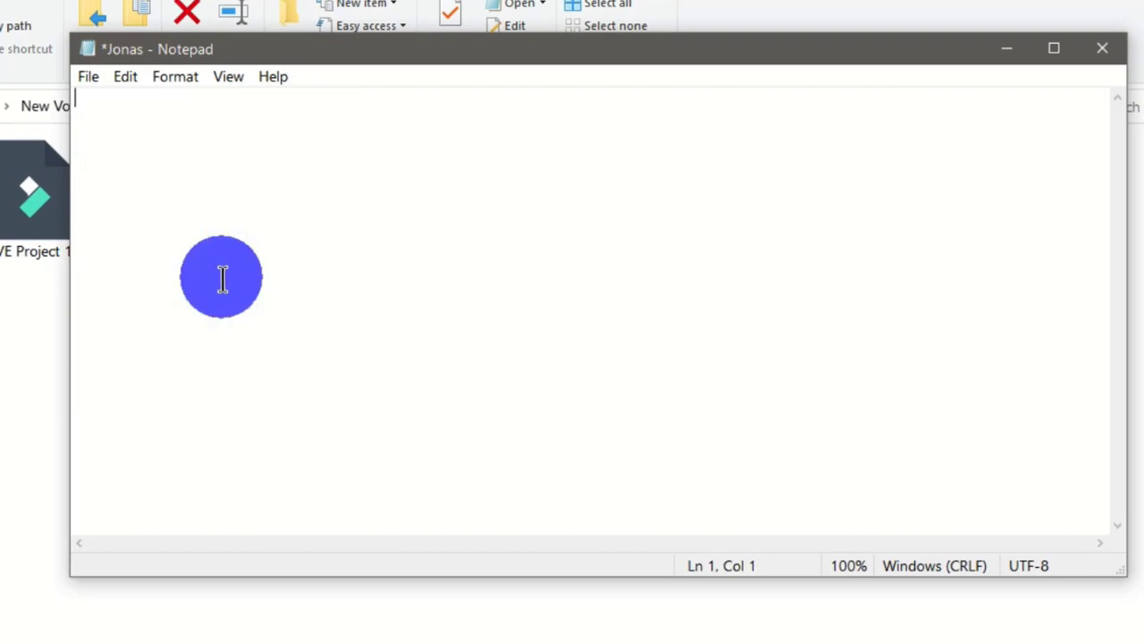
click(124, 77)
click(175, 181)
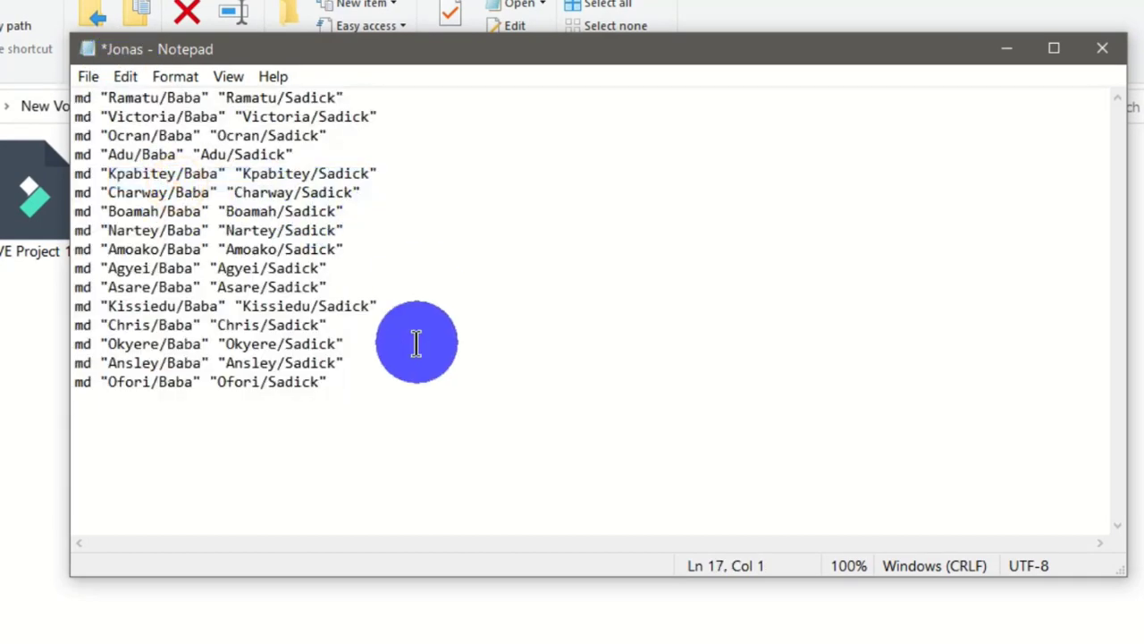
key(ctrl+a)
key(ctrl+c)
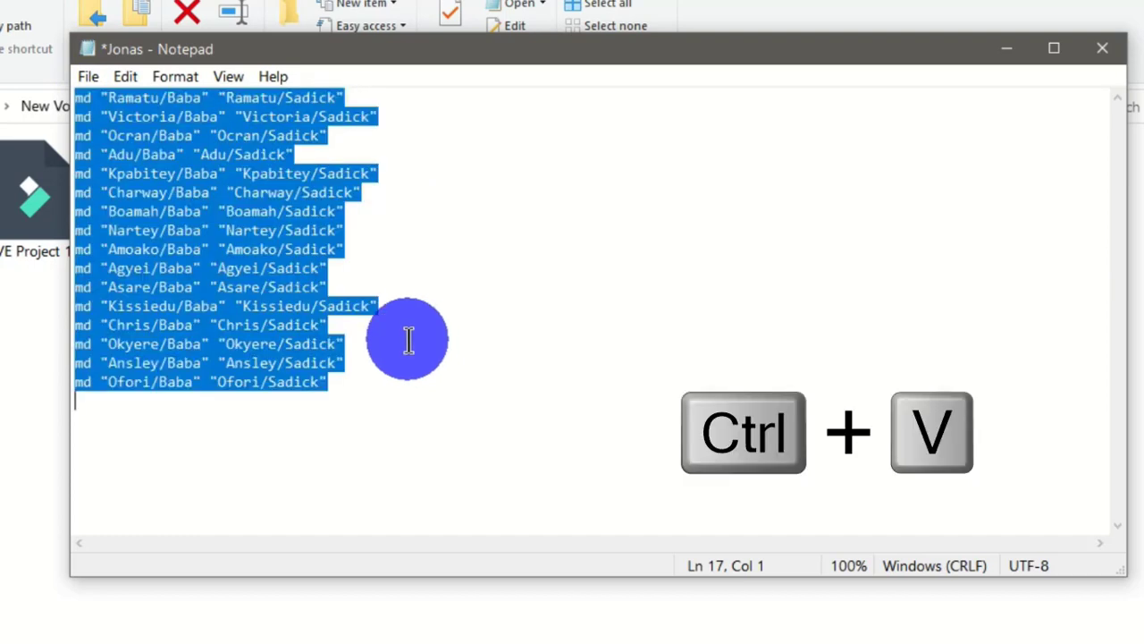
key(Delete)
key(ctrl+v)
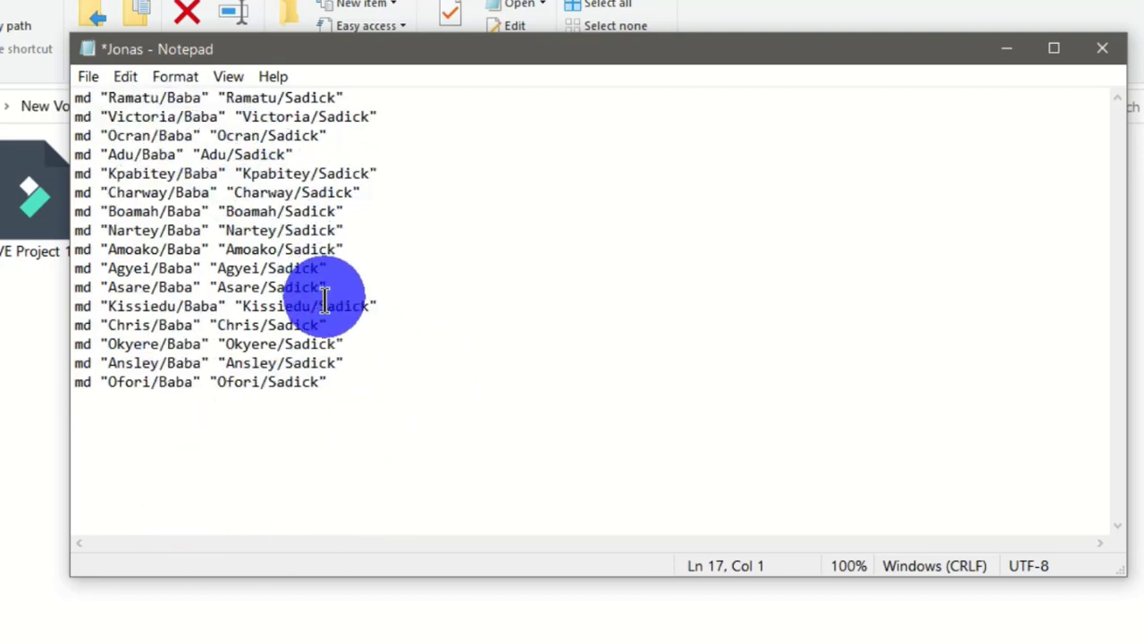
Save As with .cmd appended to the name, producing Jonas.cmd on H:.
click(89, 77)
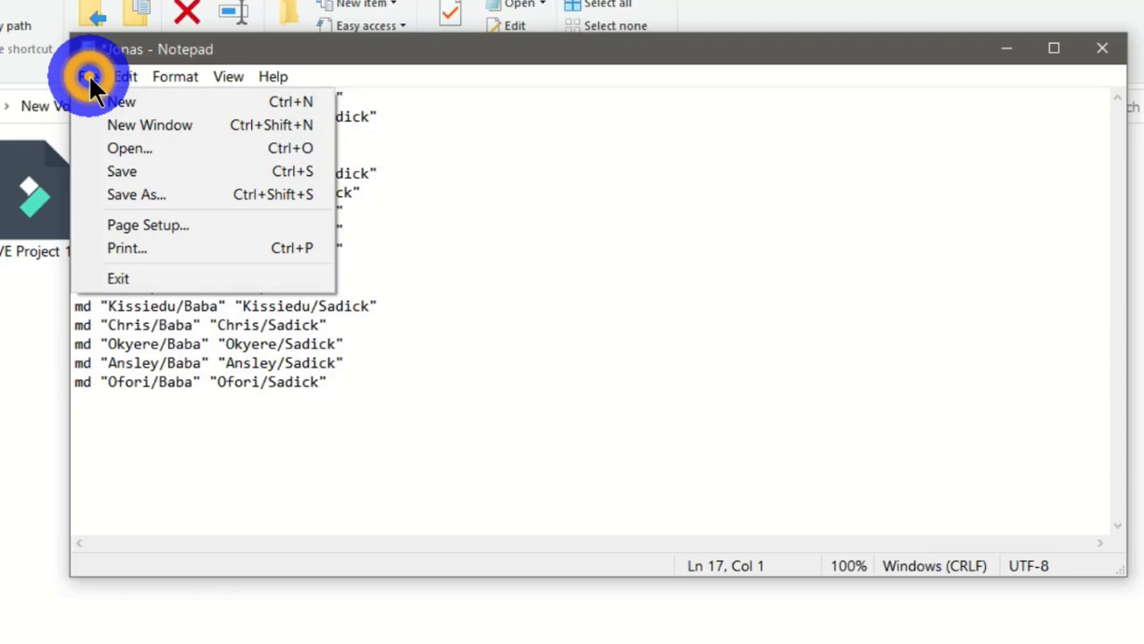
click(143, 193)
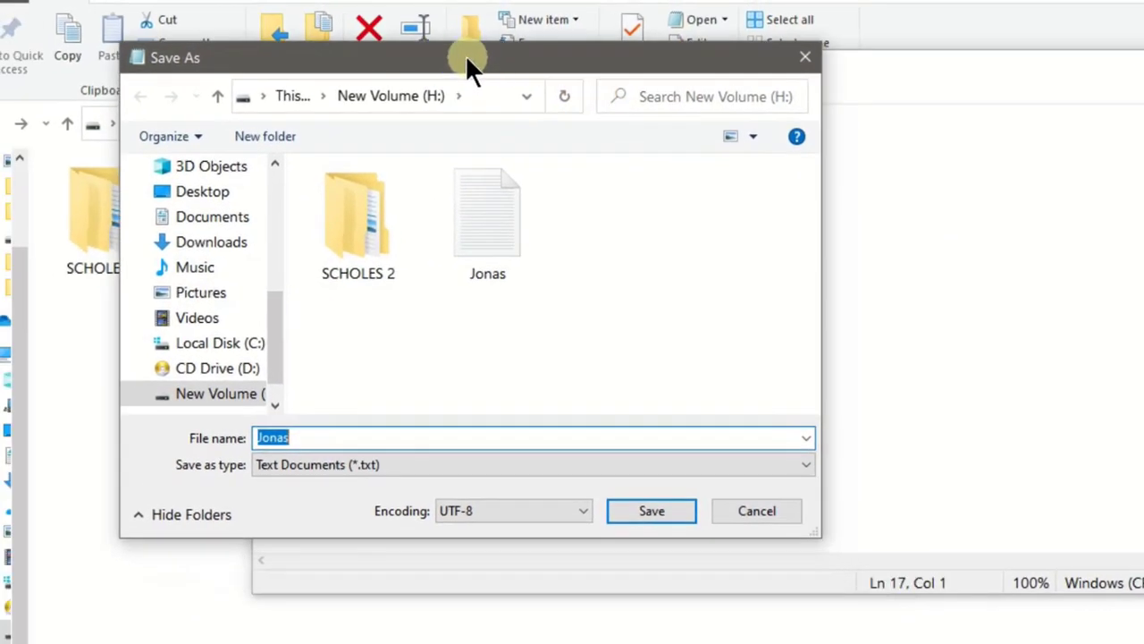
click(291, 438)
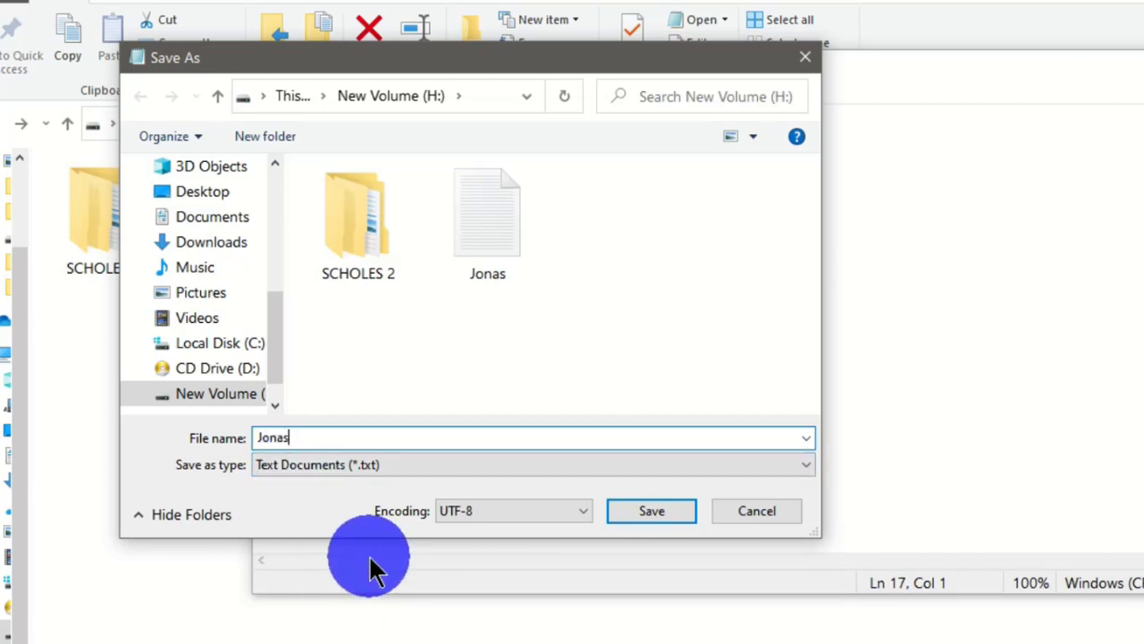
text(.)
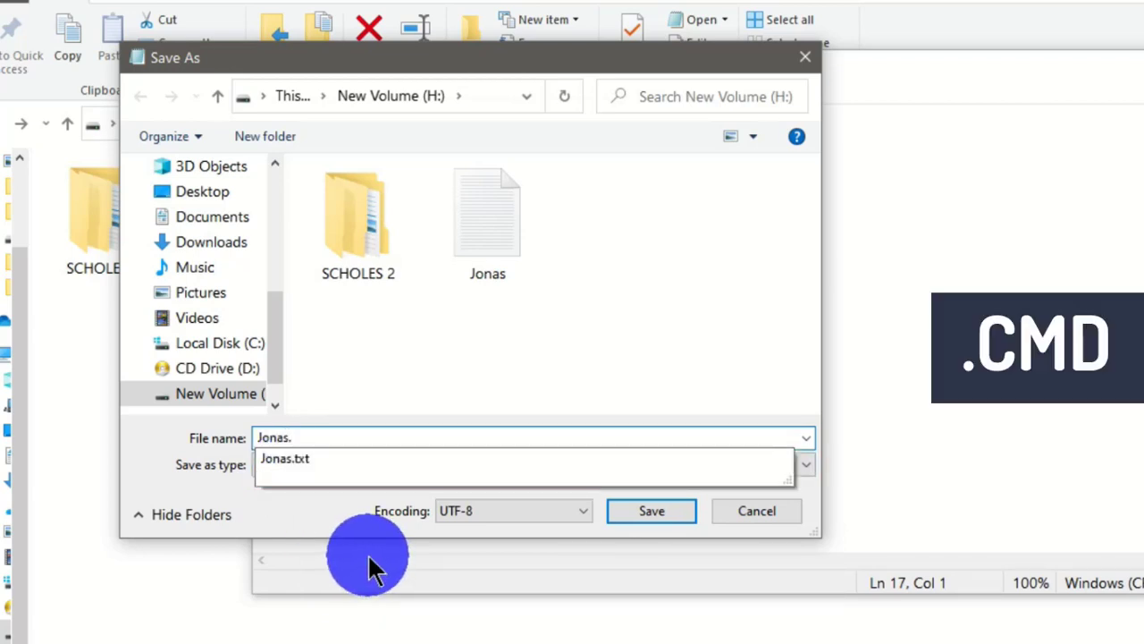
text(cmd)
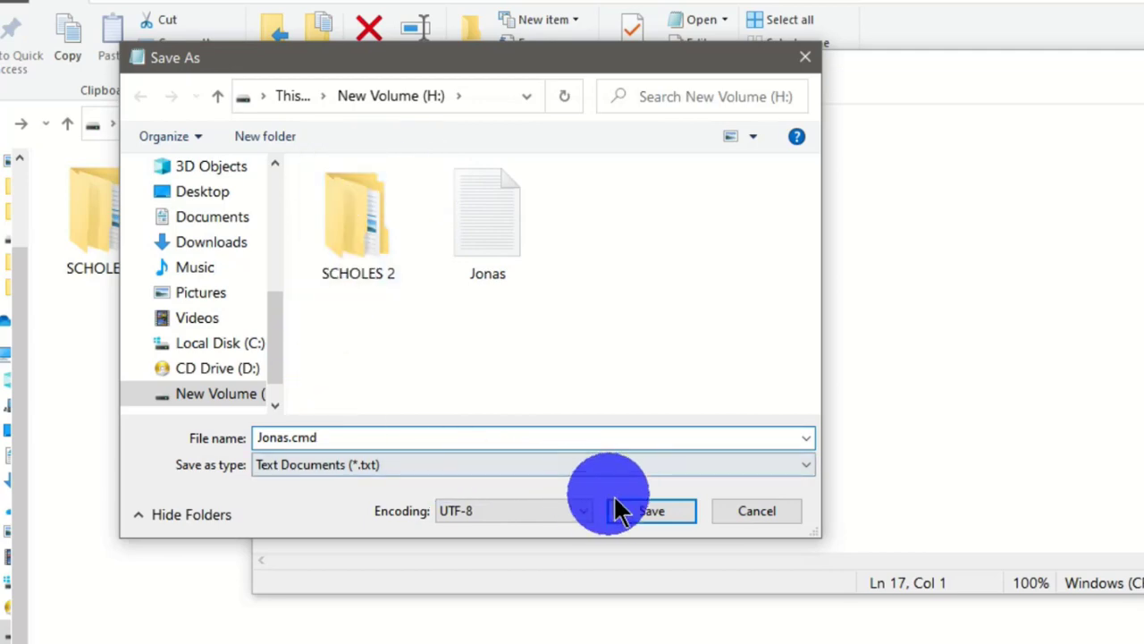
click(631, 514)
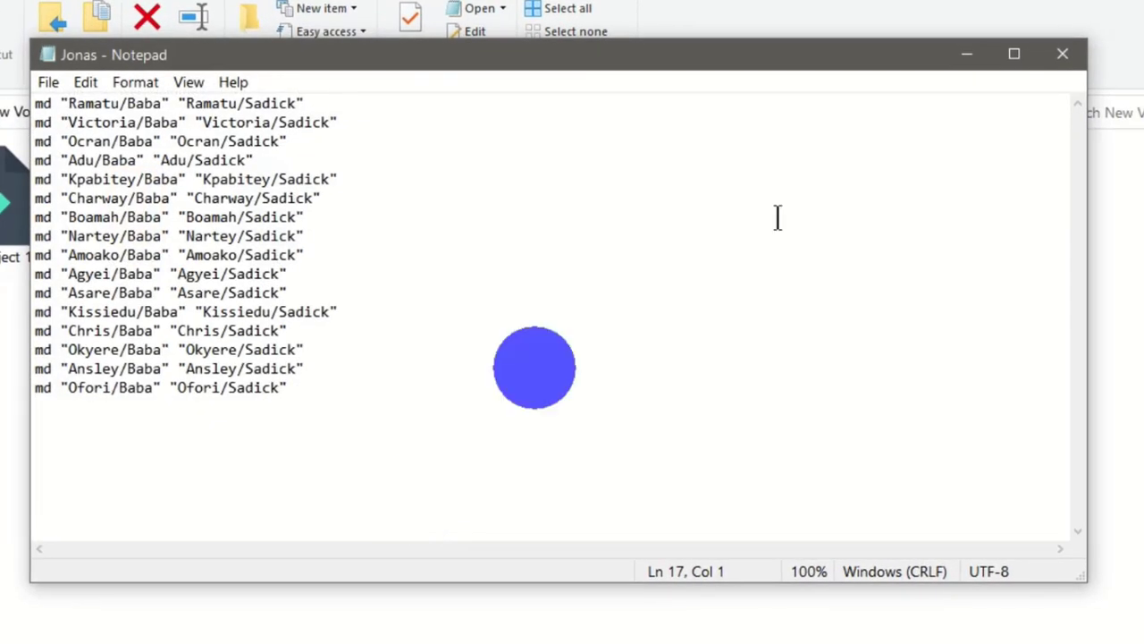
Close Notepad and run Jonas.cmd on H: to create the 16 customer folders.
click(1060, 55)
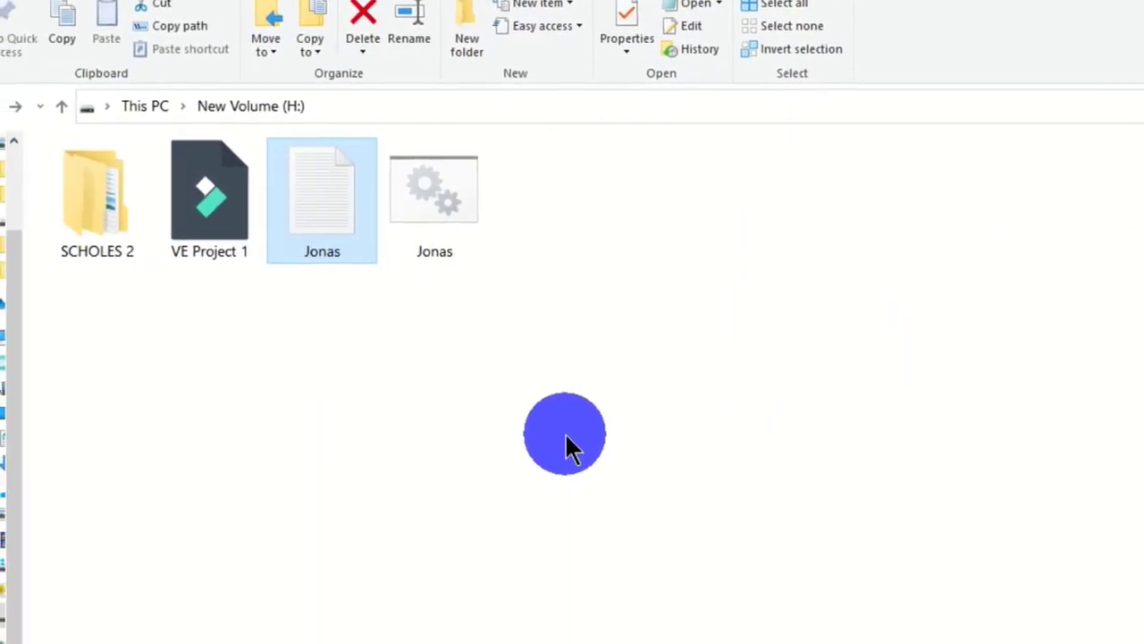
drag(306, 425, 326, 216)
click(524, 224)
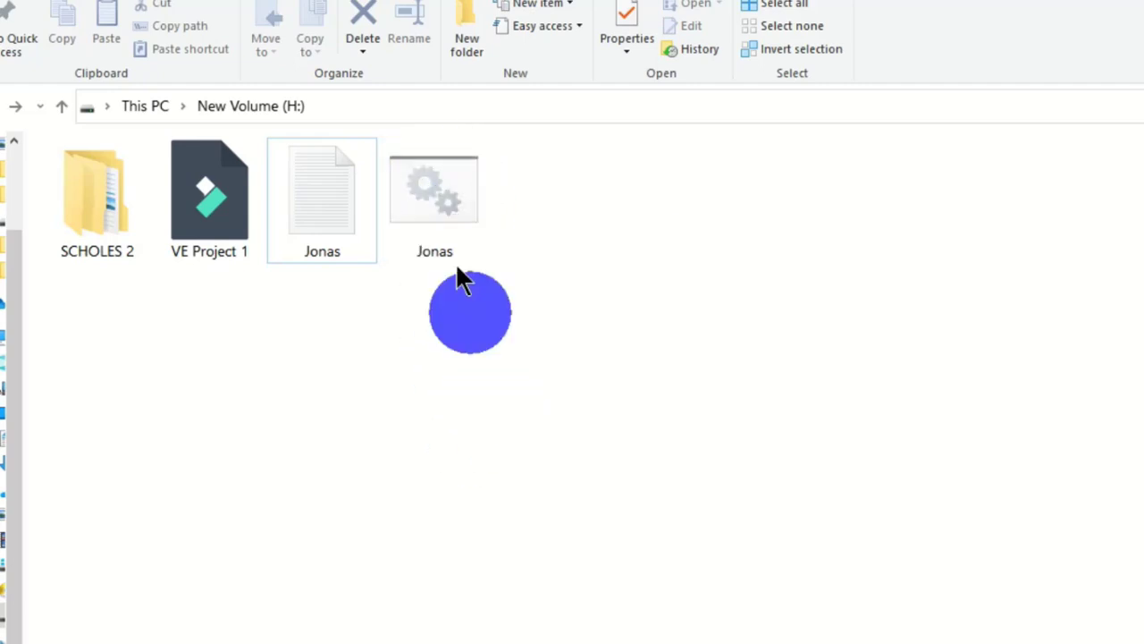
click(454, 211)
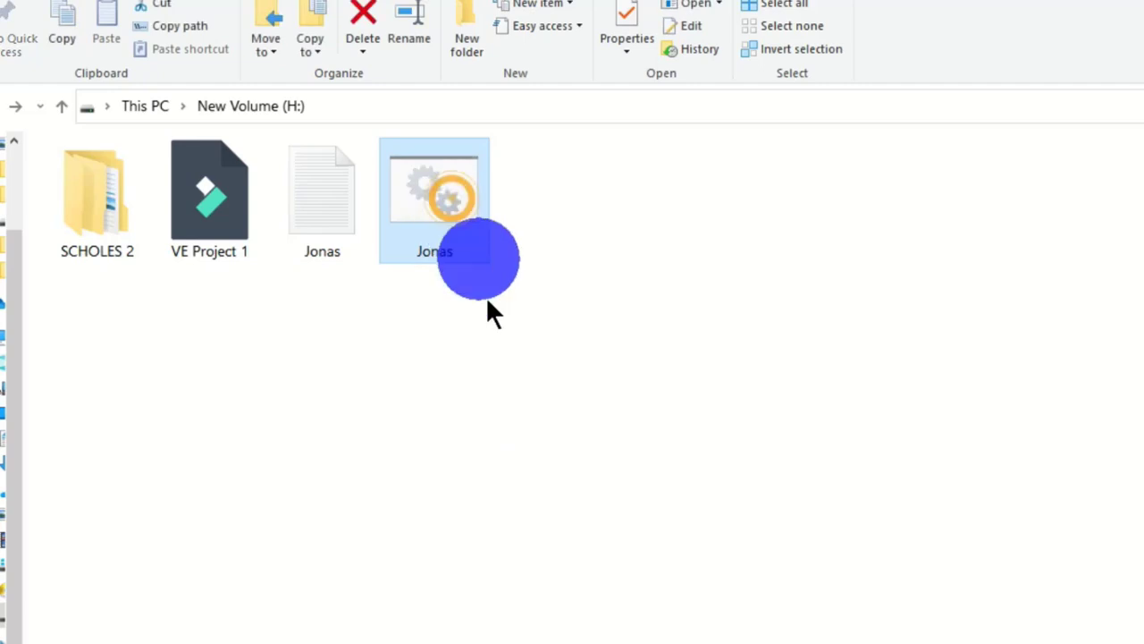
double_click(441, 189)
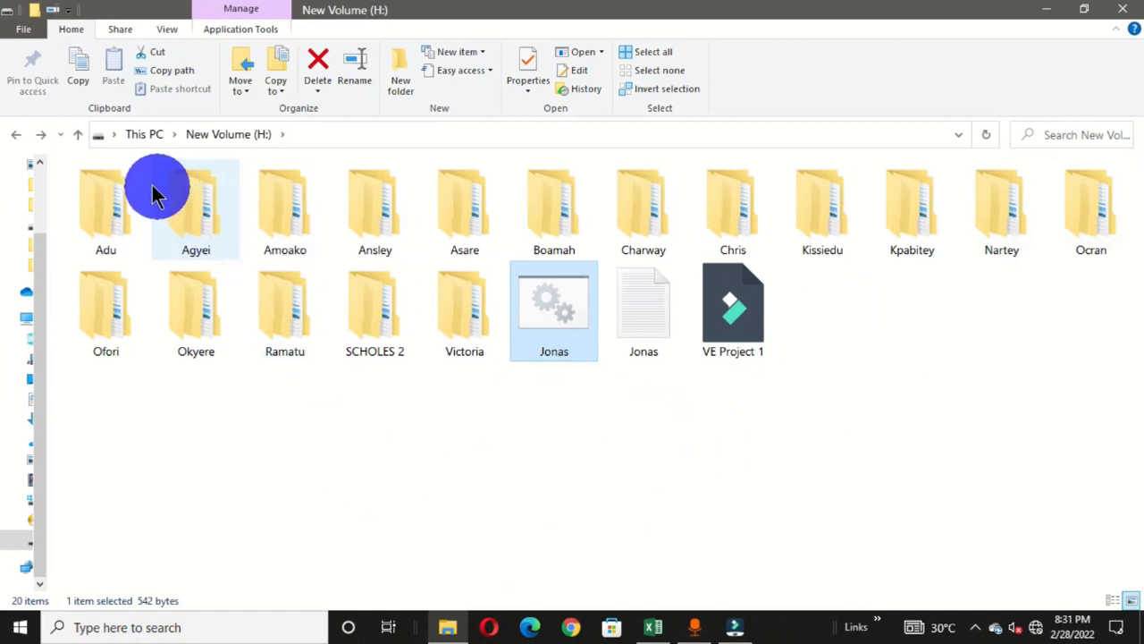
double_click(813, 199)
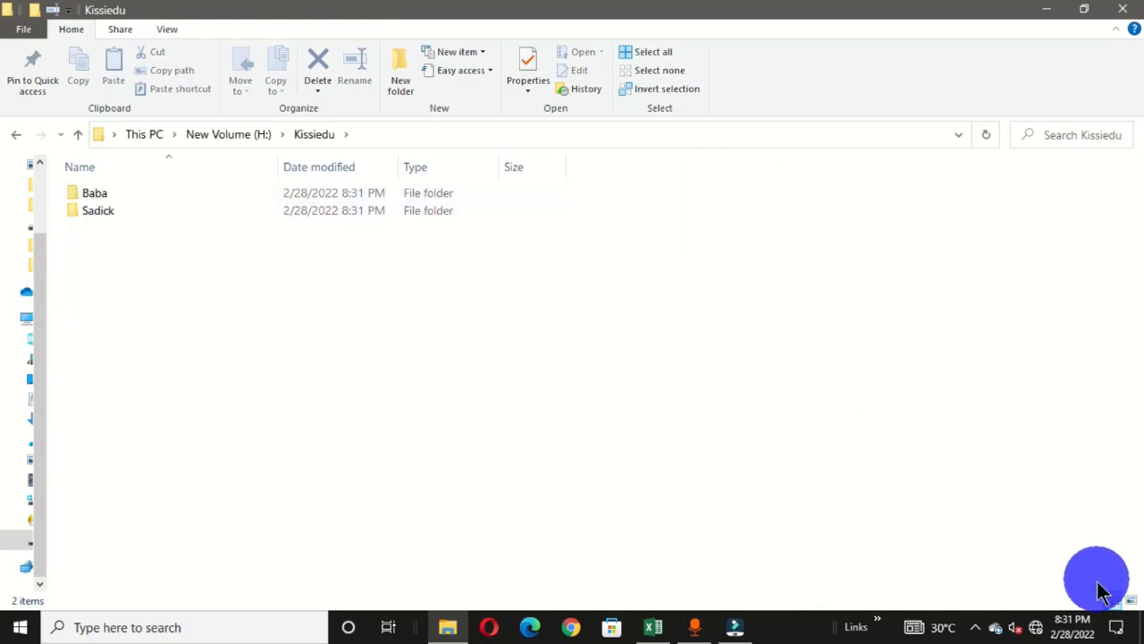
click(1131, 599)
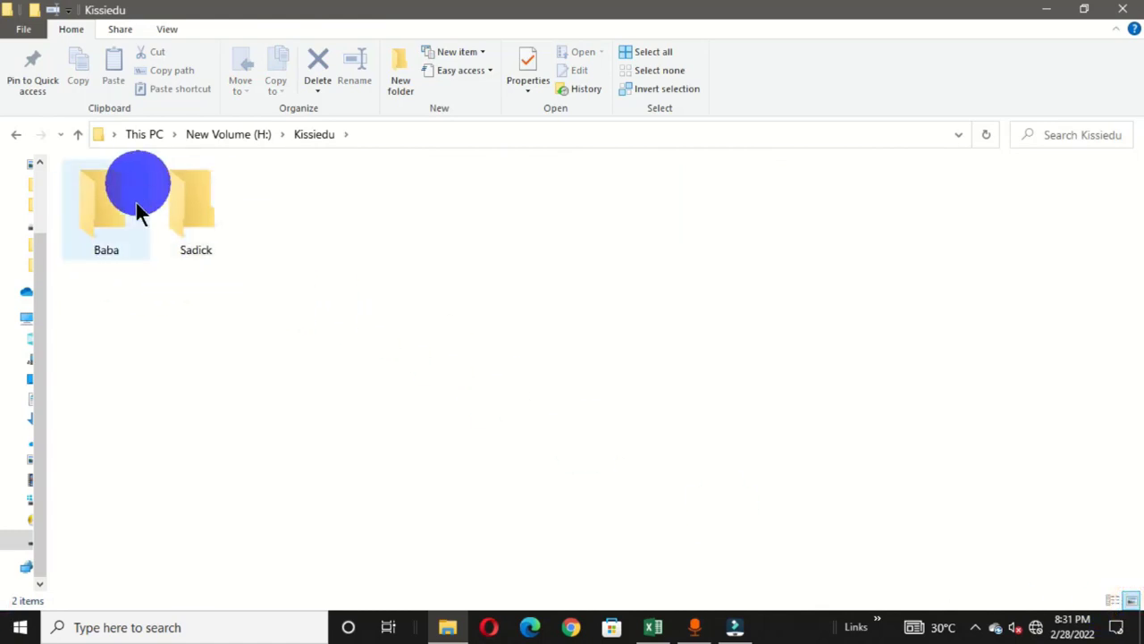
click(18, 136)
click(182, 317)
double_click(182, 318)
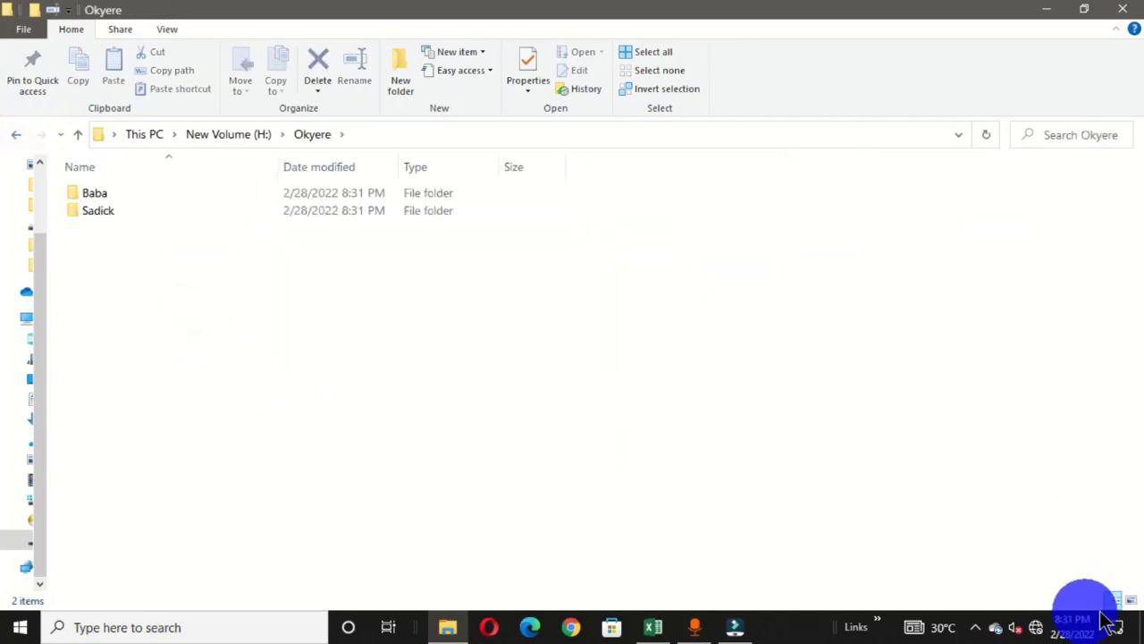
click(1131, 600)
Return from Okyere to New Volume (H:) and view the Okyere folder's infotip.
key(alt+Left)
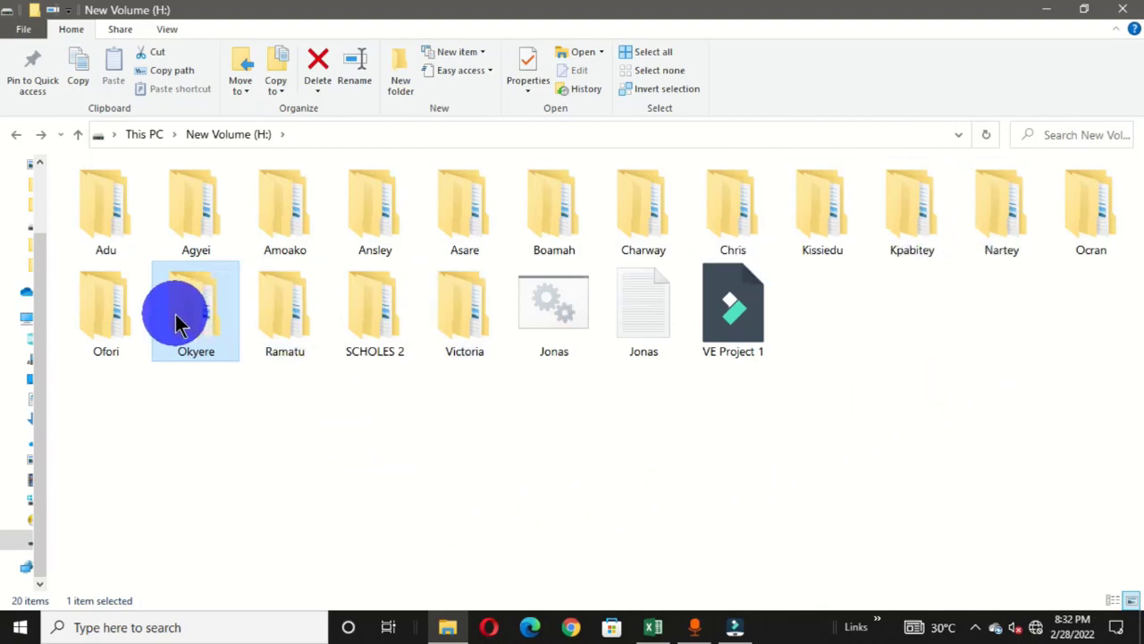
mouse_move(175, 328)
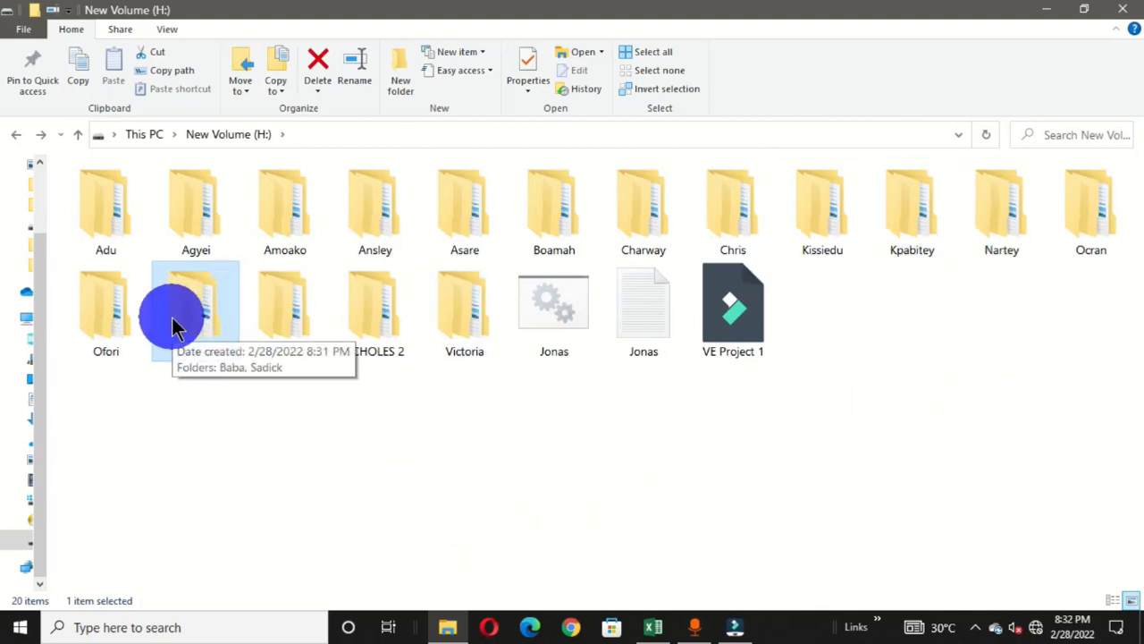